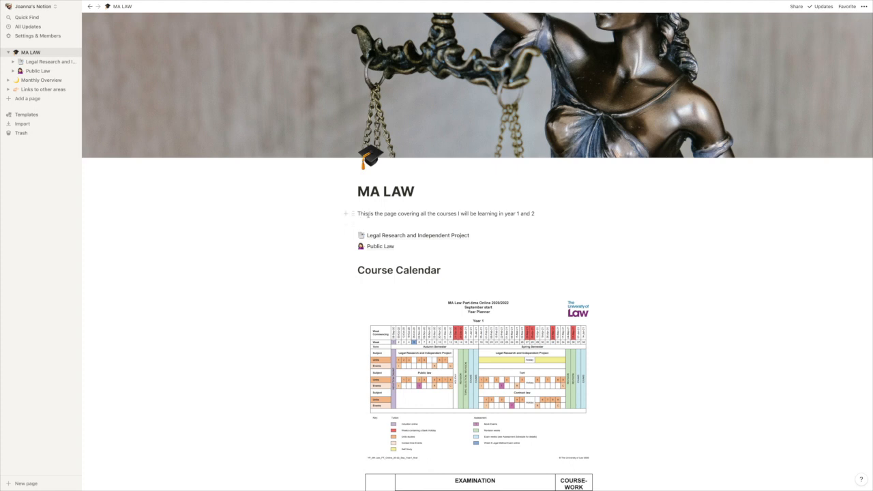
Step: Review the MA LAW page's course calendar, examination weighting table, and grade and assessment criteria
scroll(443, 222, "down", 1)
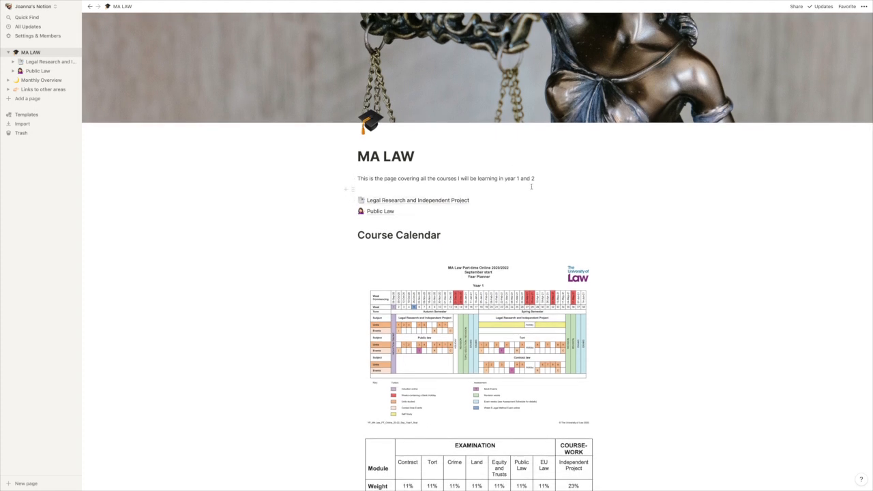
scroll(643, 198, "up", 1)
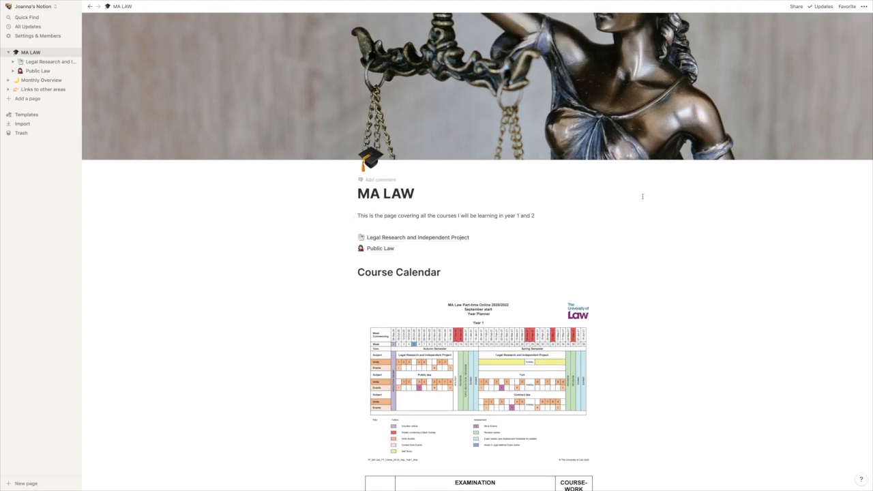
scroll(642, 196, "down", 2)
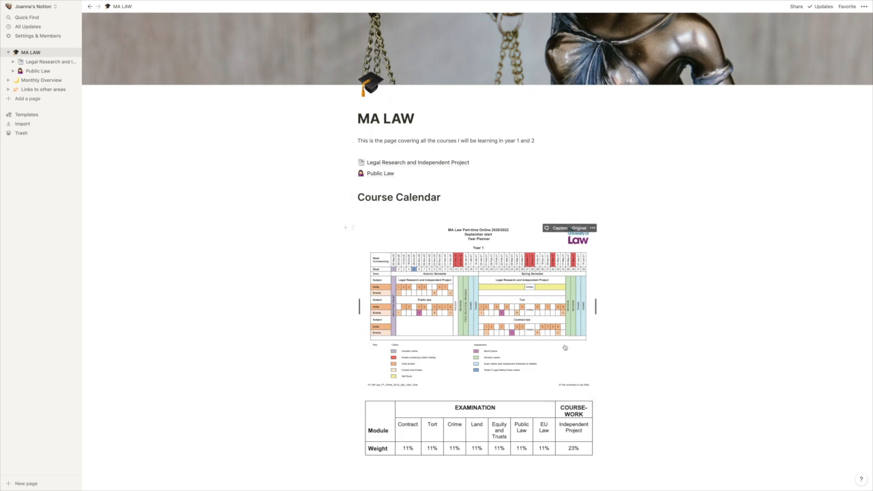
scroll(564, 348, "down", 5)
scroll(564, 348, "up", 5)
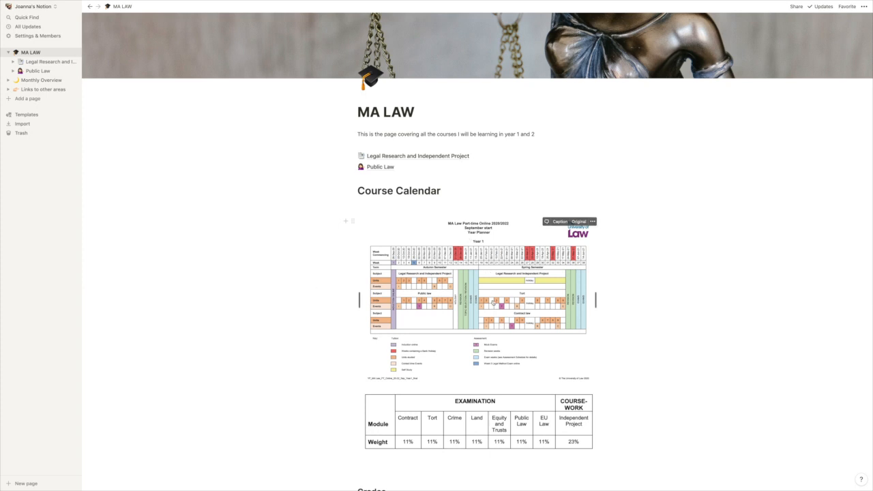
scroll(493, 302, "down", 1)
scroll(493, 302, "down", 1)
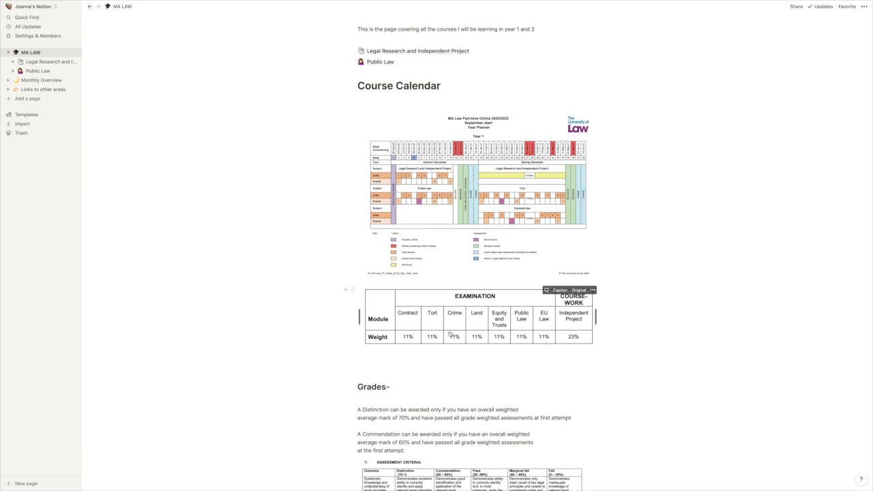
scroll(450, 333, "down", 5)
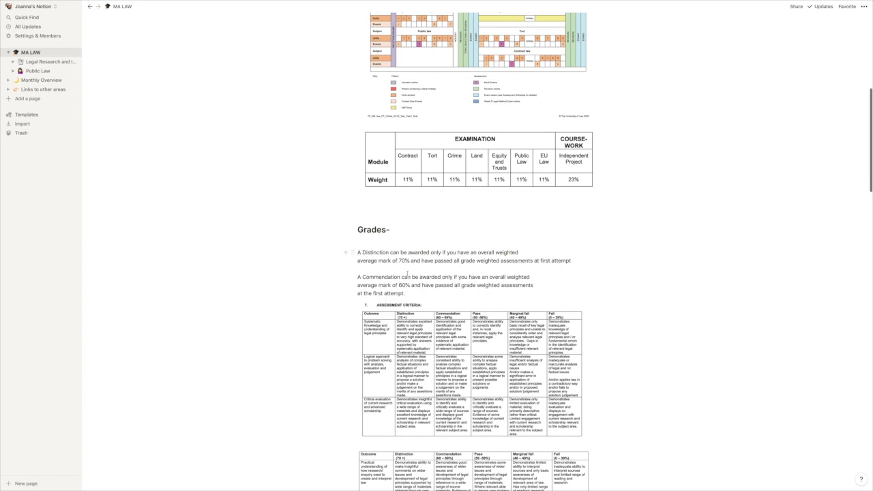
scroll(407, 274, "down", 2)
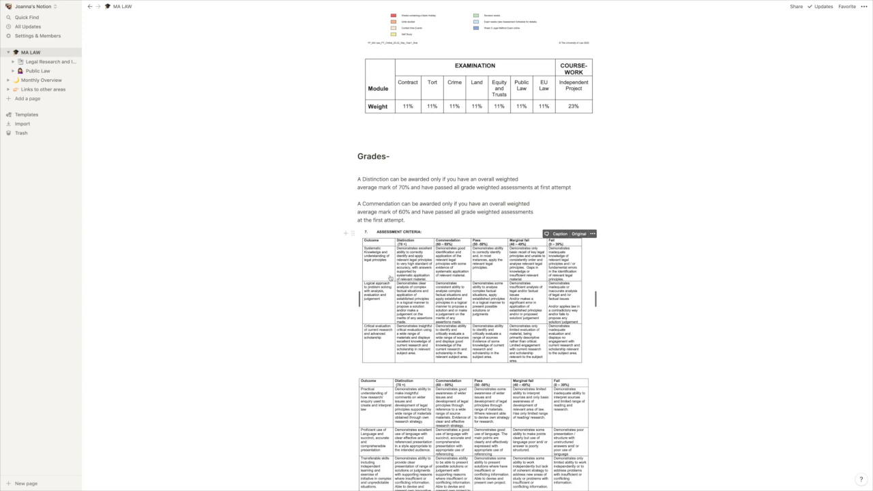
scroll(390, 278, "down", 1)
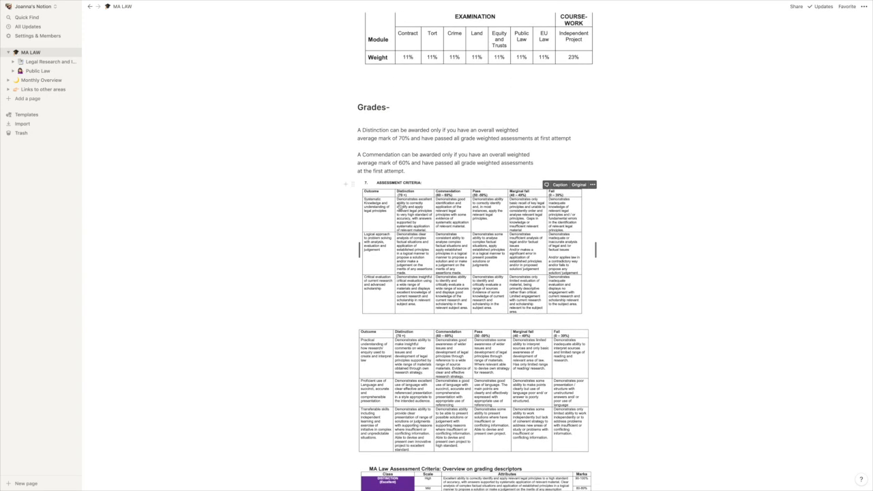
scroll(398, 239, "down", 3)
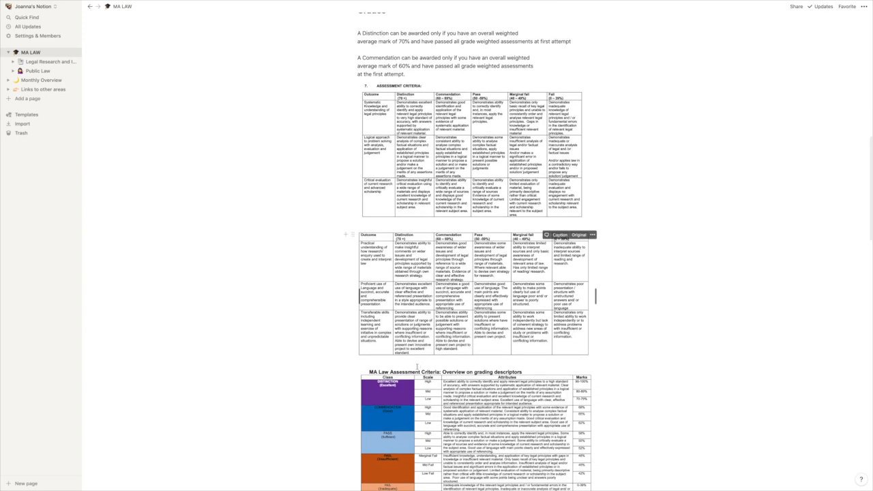
scroll(456, 381, "down", 2)
scroll(458, 381, "down", 4)
scroll(532, 322, "down", 2)
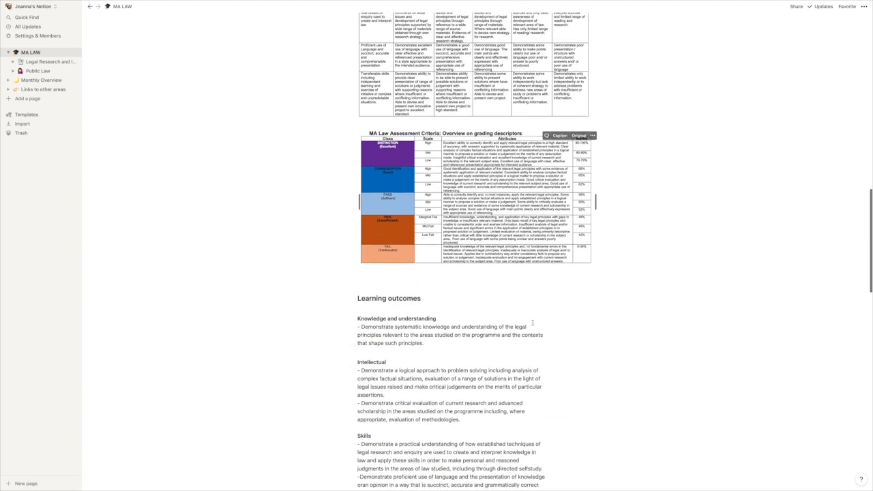
Step: Read through the Learning outcomes and Syllabus sections of the MA LAW page, down to Equity and Trusts
scroll(532, 322, "down", 1)
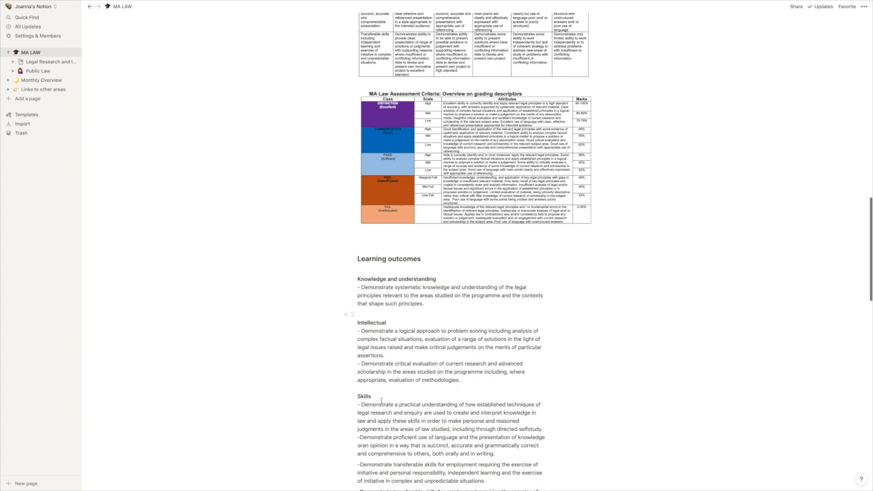
scroll(378, 393, "down", 7)
scroll(388, 402, "down", 1)
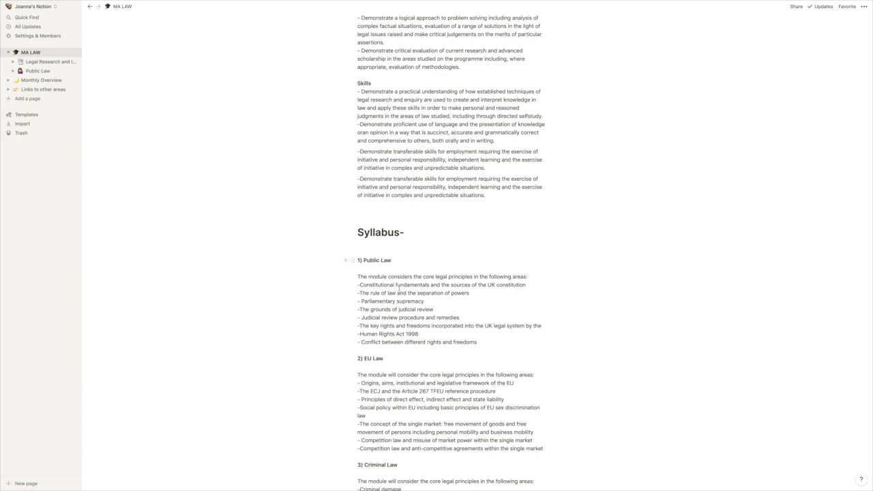
scroll(396, 279, "down", 1)
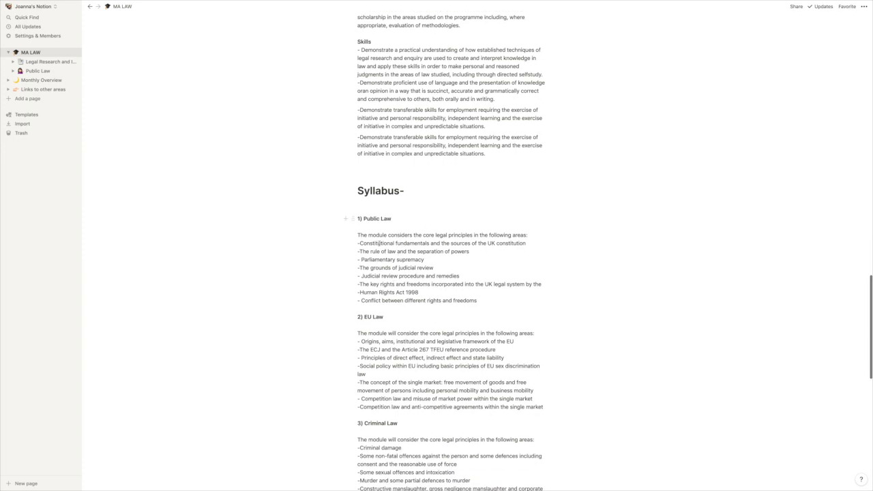
scroll(389, 250, "down", 1)
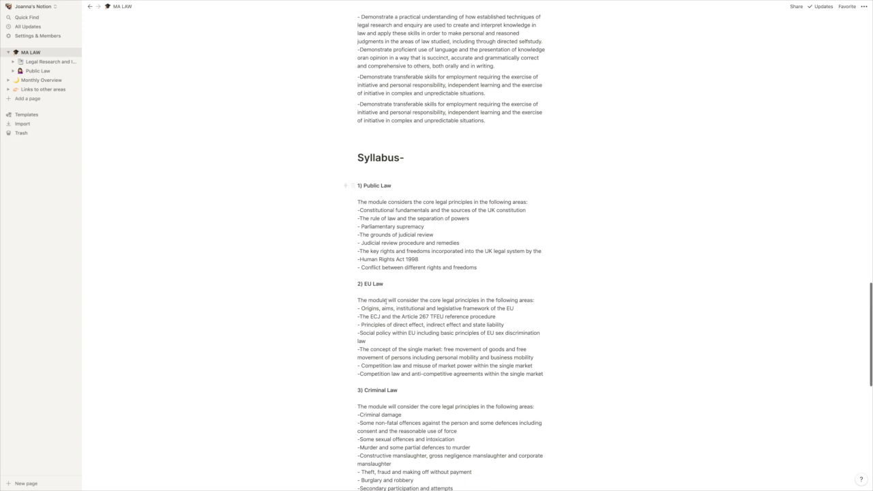
scroll(396, 362, "down", 6)
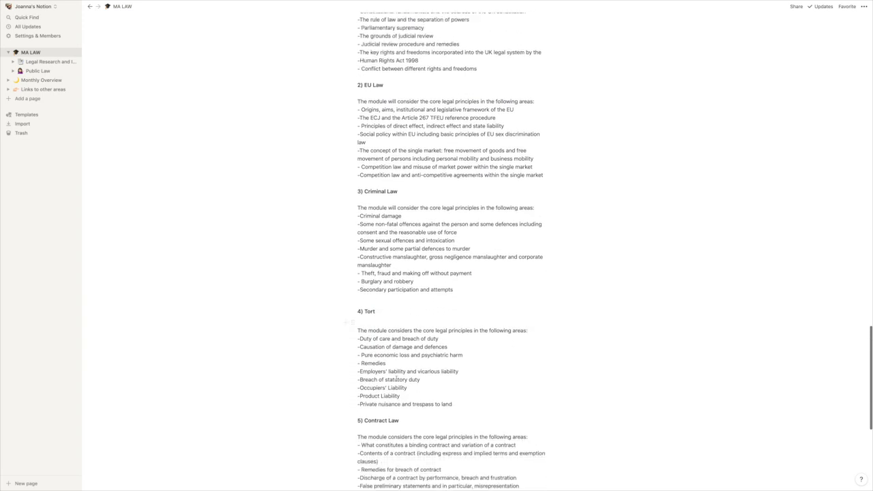
scroll(397, 378, "down", 7)
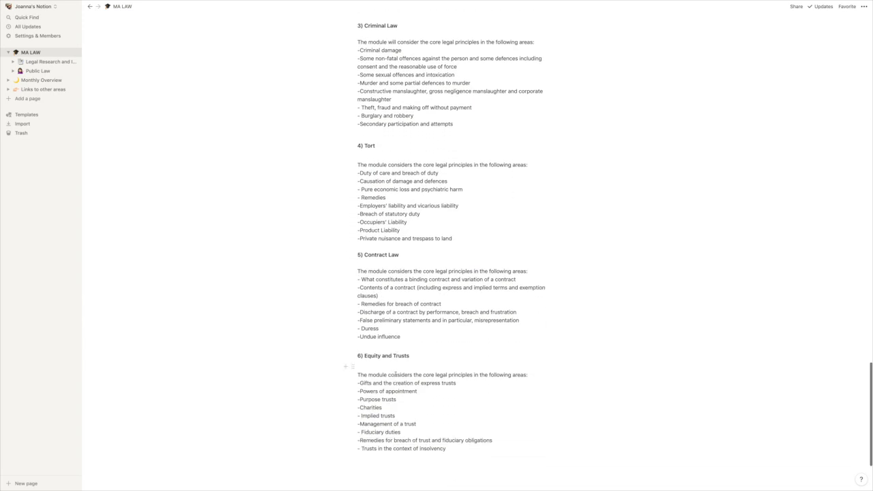
Step: Open the Legal Research and Independent Project subpage linked near the start of the MA LAW page
scroll(405, 326, "up", 20)
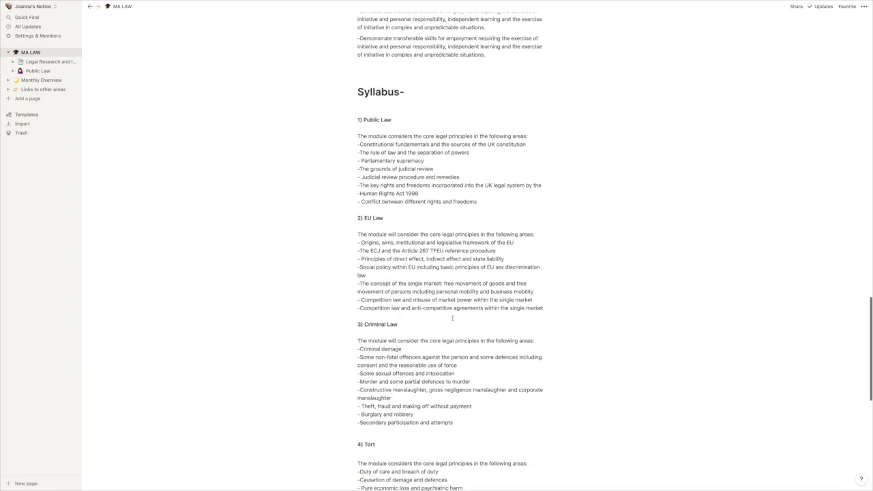
scroll(450, 309, "up", 16)
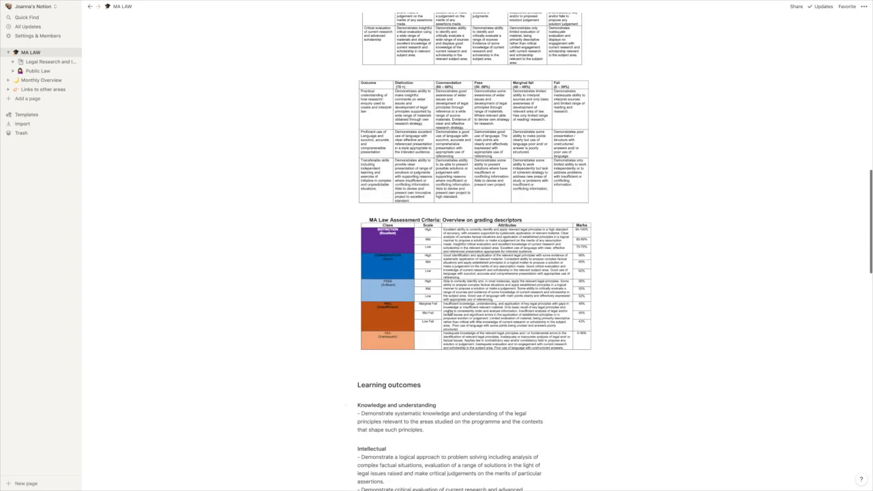
scroll(449, 313, "up", 3)
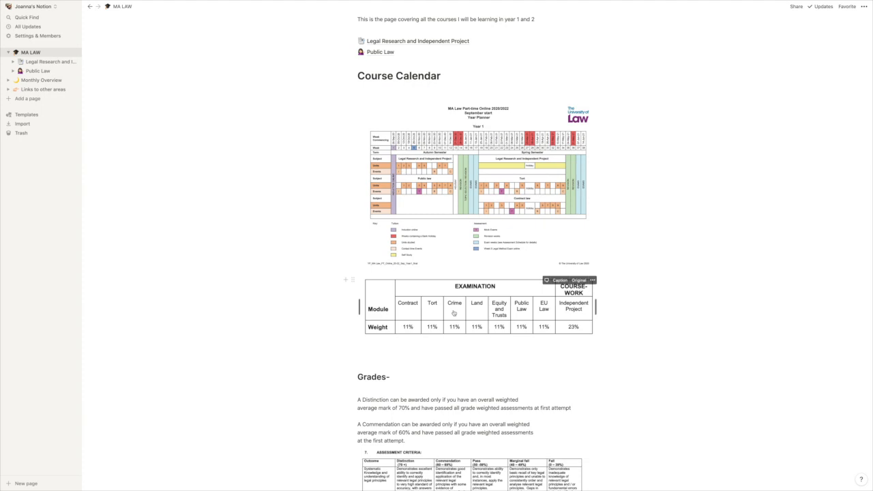
scroll(453, 313, "up", 5)
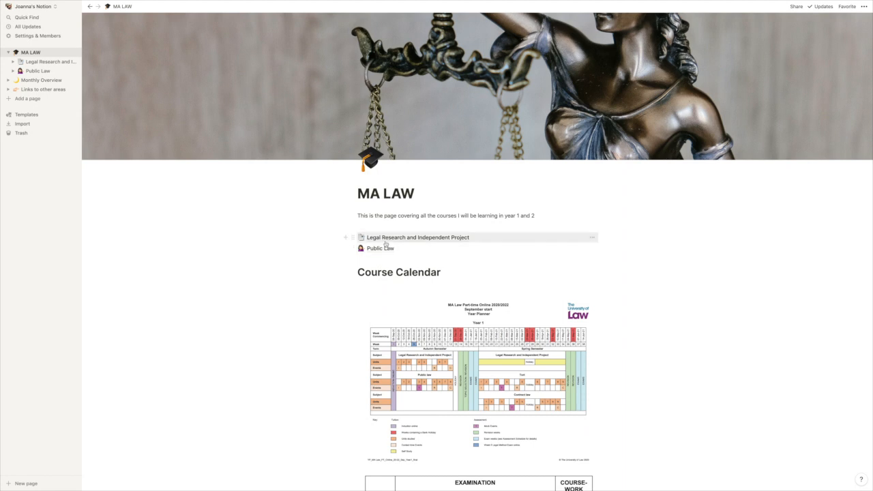
left_click(384, 240)
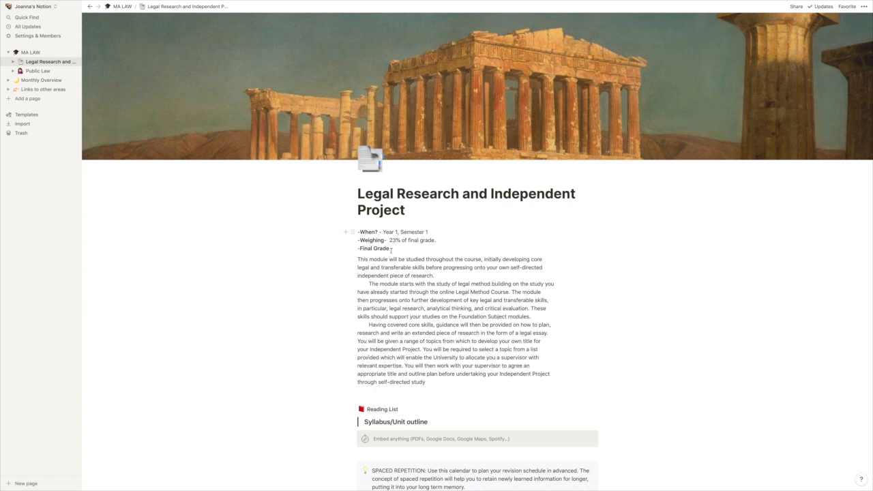
Step: Open the Reading List subpage linked below the module description
scroll(413, 251, "down", 1)
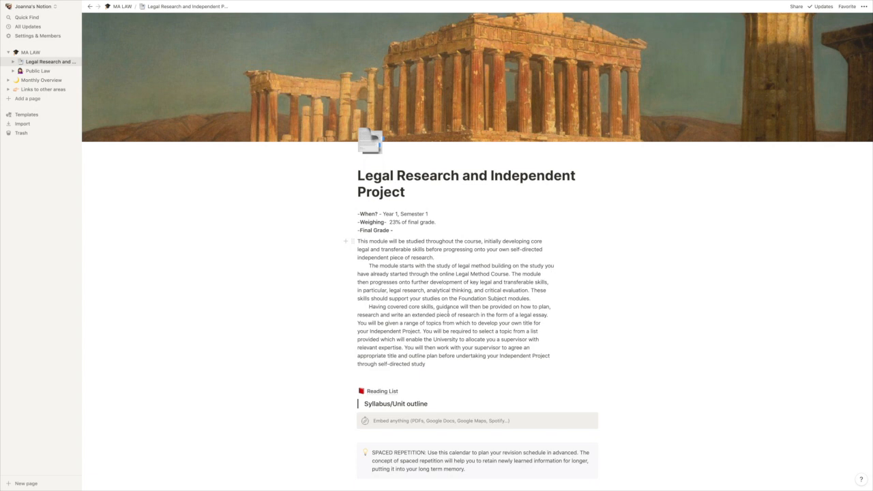
scroll(455, 258, "down", 3)
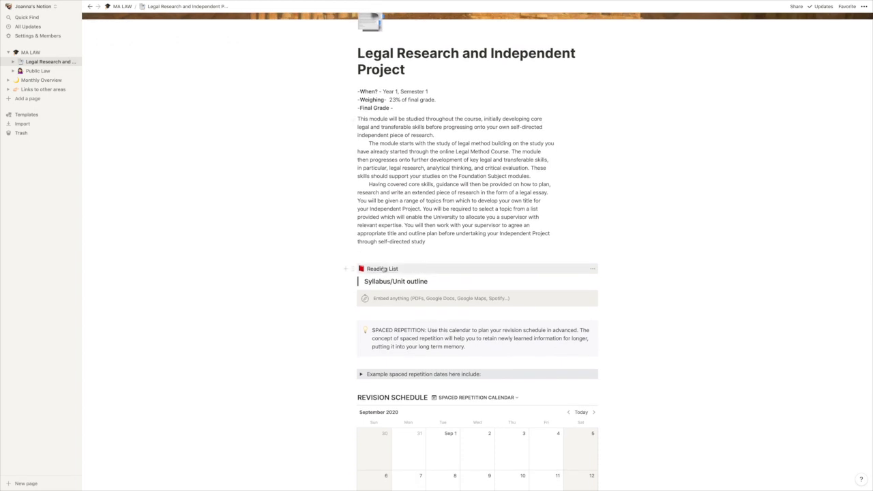
left_click(396, 270)
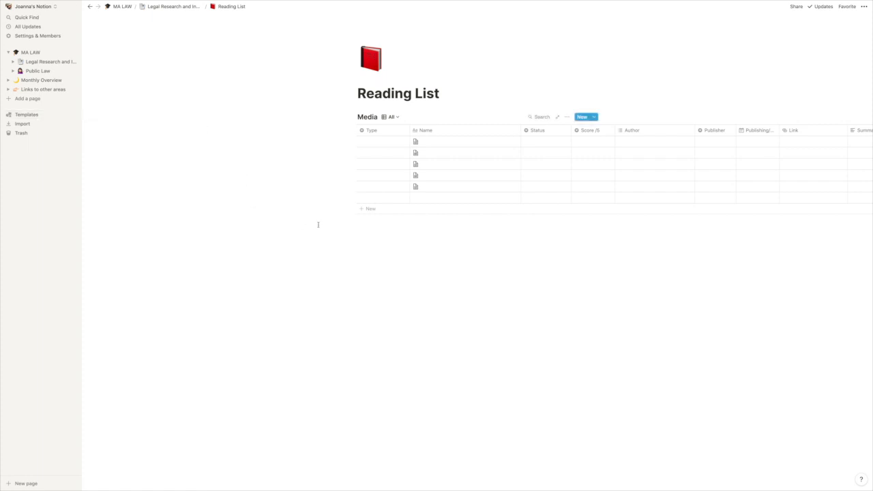
scroll(500, 221, "right", 2)
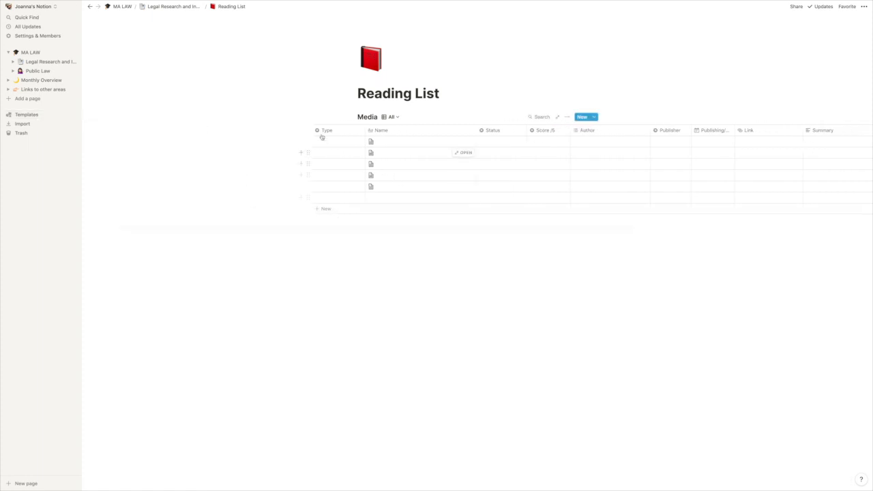
Step: Create a "book" option for the Type property in the first Media row and clear it from the cell
left_click(324, 141)
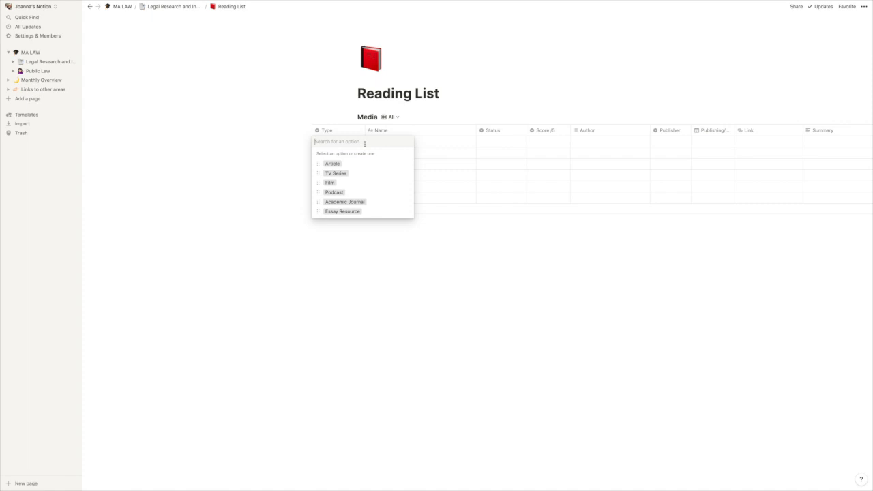
type("boo")
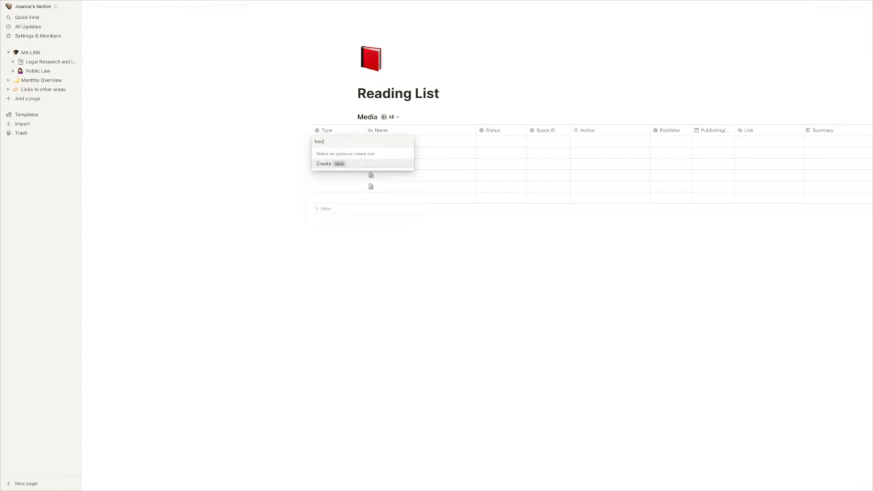
type("k")
key("Return")
left_click(343, 141)
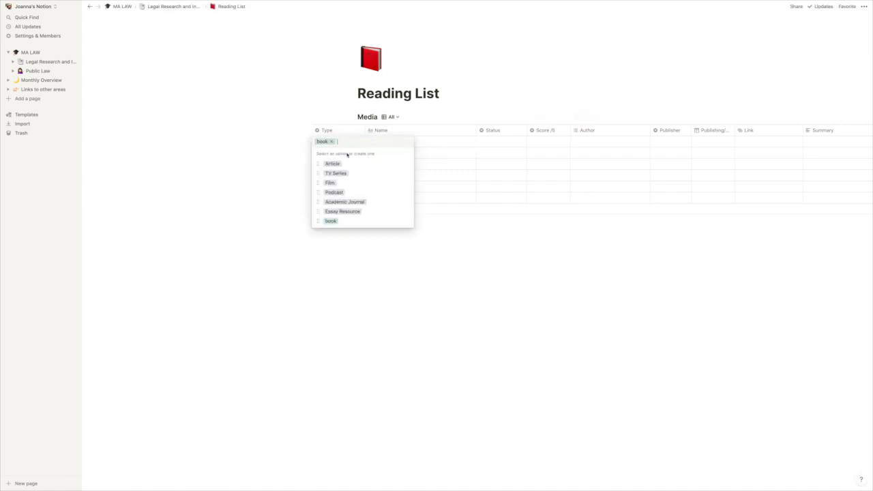
left_click(332, 141)
key("Escape")
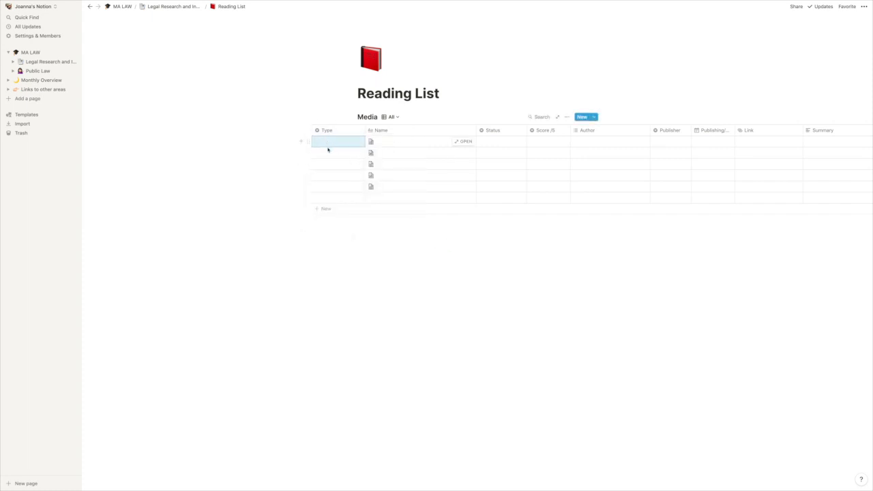
Step: Inspect the first row's Name field and the available Status and Score /5 options without choosing any
left_click(411, 145)
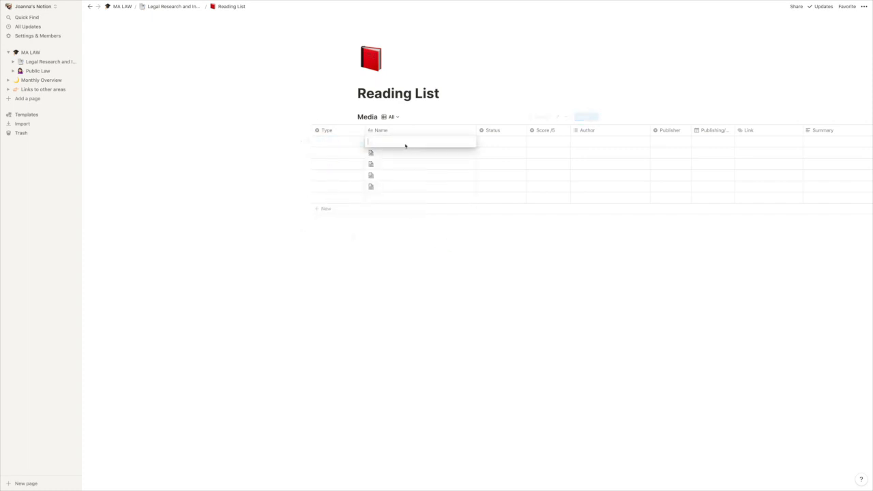
key("Escape")
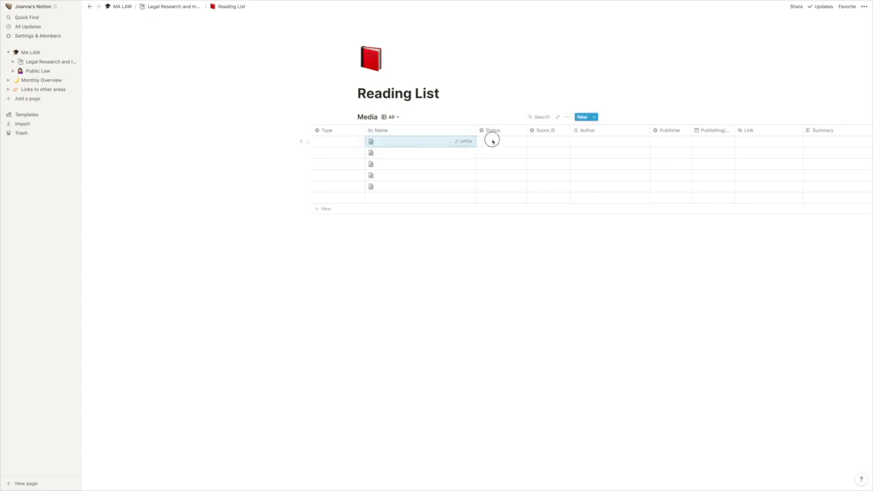
left_click(502, 144)
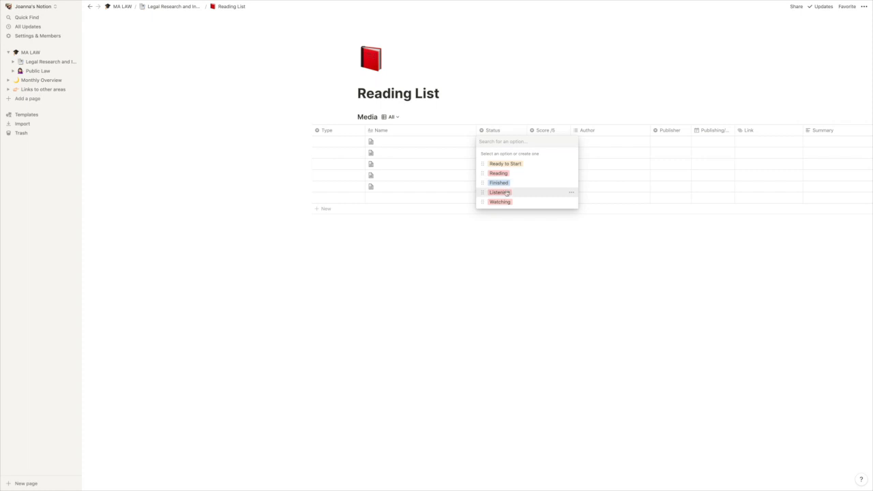
key("Escape")
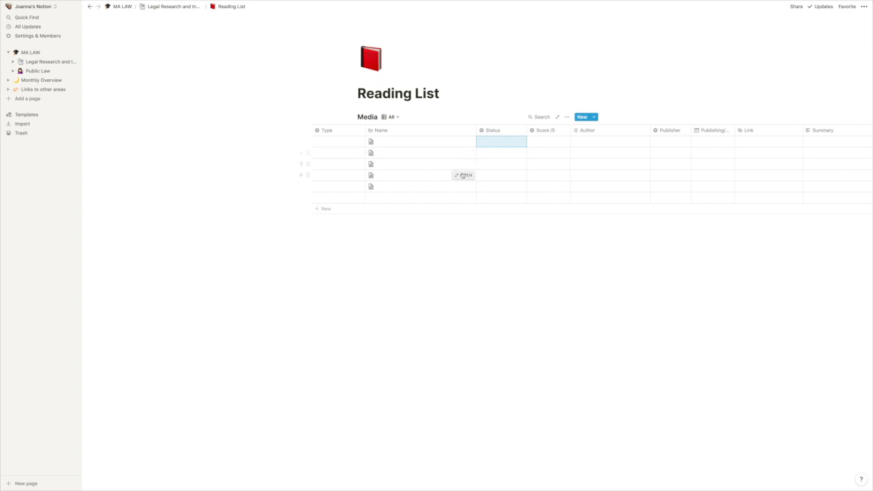
scroll(450, 169, "right", 3)
left_click(508, 144)
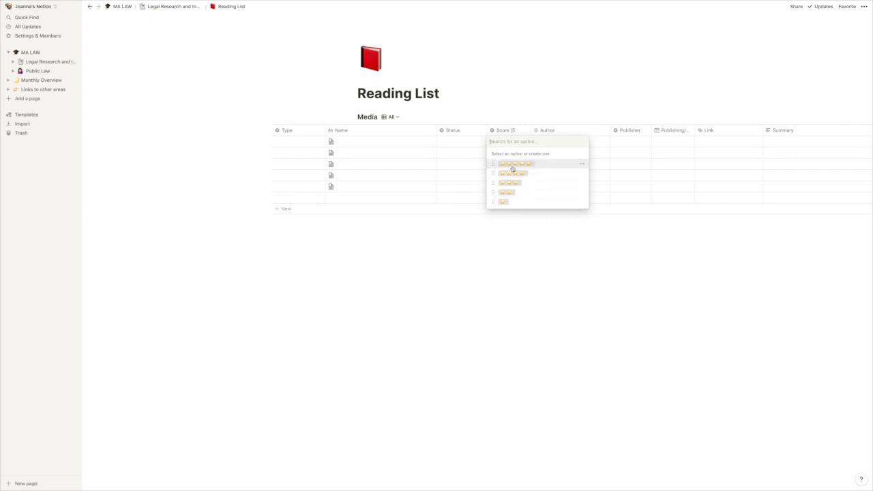
key("Escape")
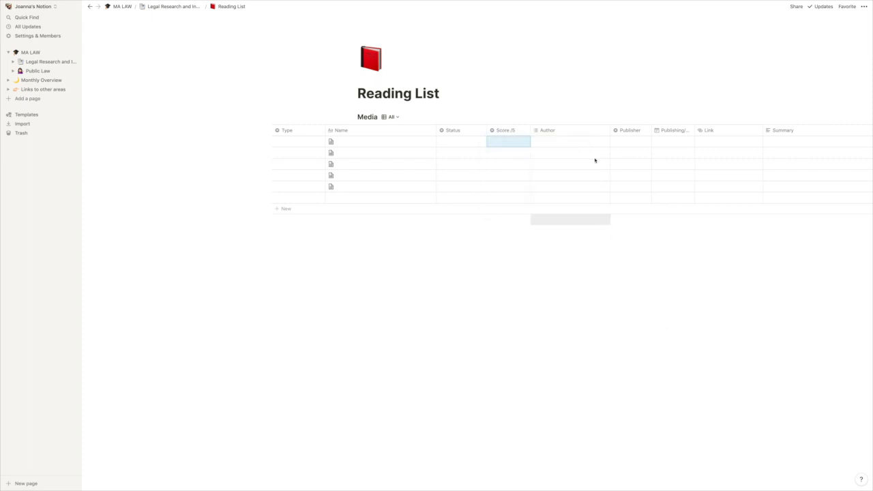
Step: Inspect the first Media row's Author, Publisher and publishing date fields without choosing values, and look over the Link and Summary columns
left_click(569, 141)
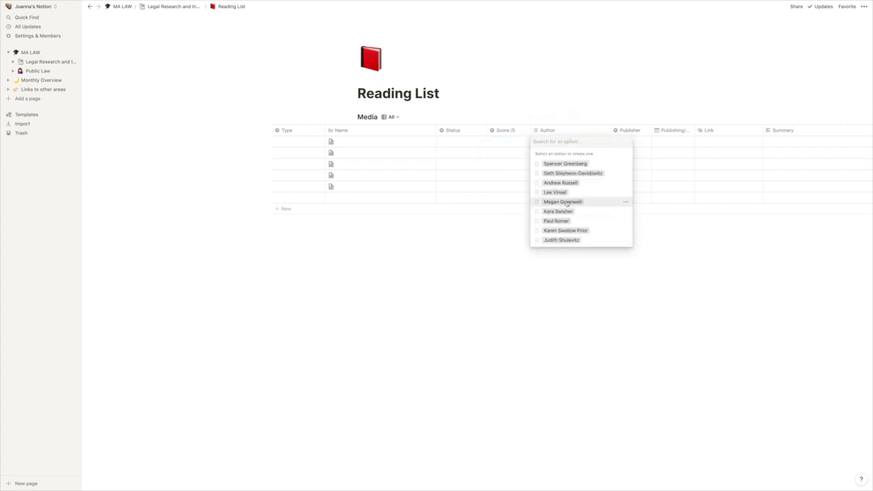
left_click(583, 263)
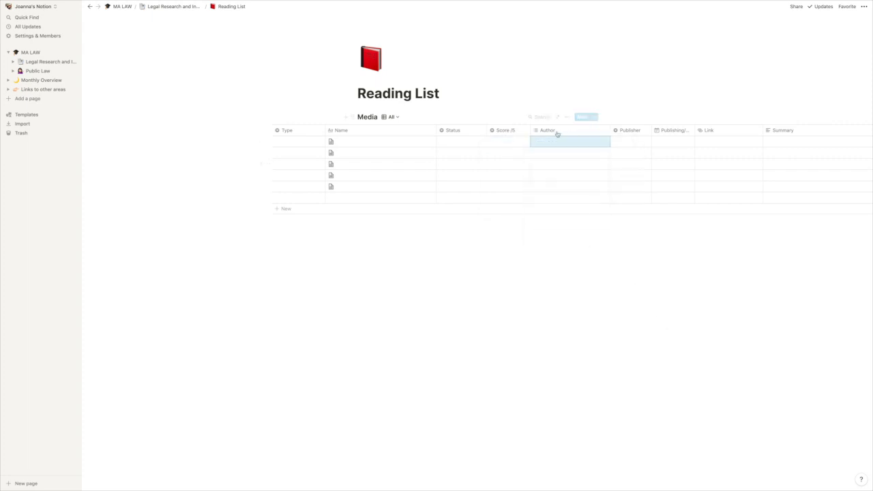
left_click(620, 141)
left_click(649, 262)
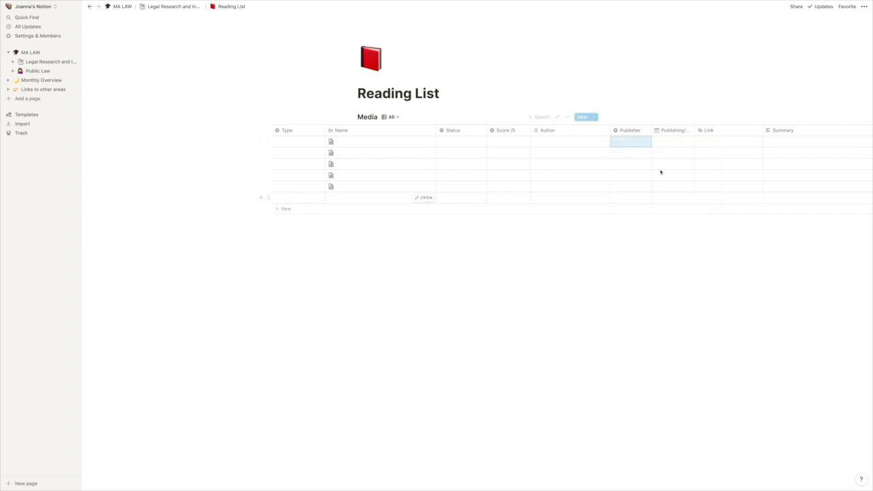
left_click(674, 142)
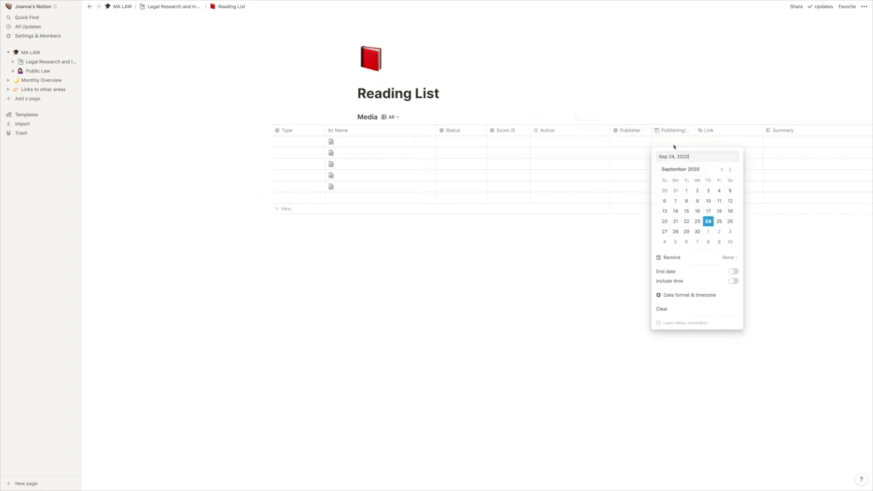
left_click(602, 265)
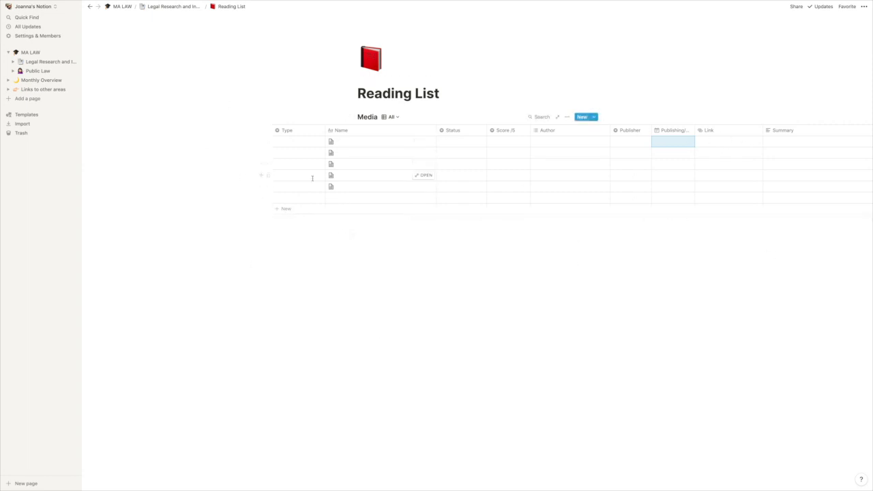
scroll(621, 219, "right", 5)
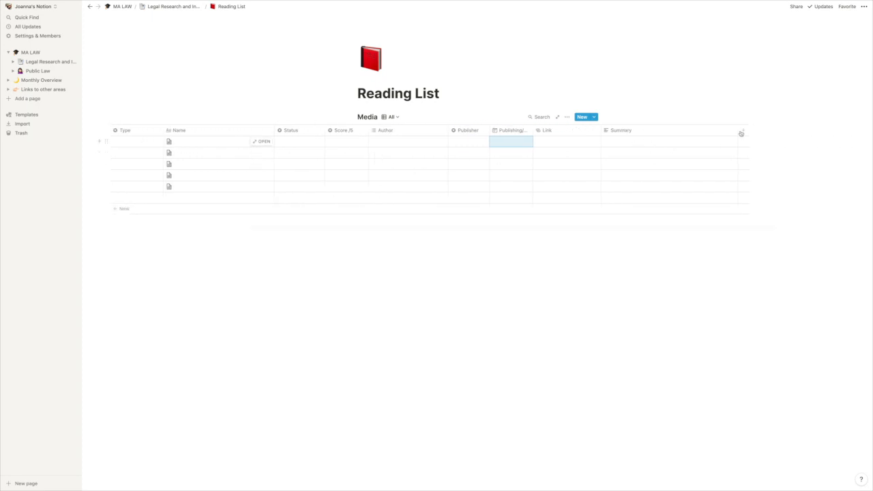
scroll(470, 160, "left", 1)
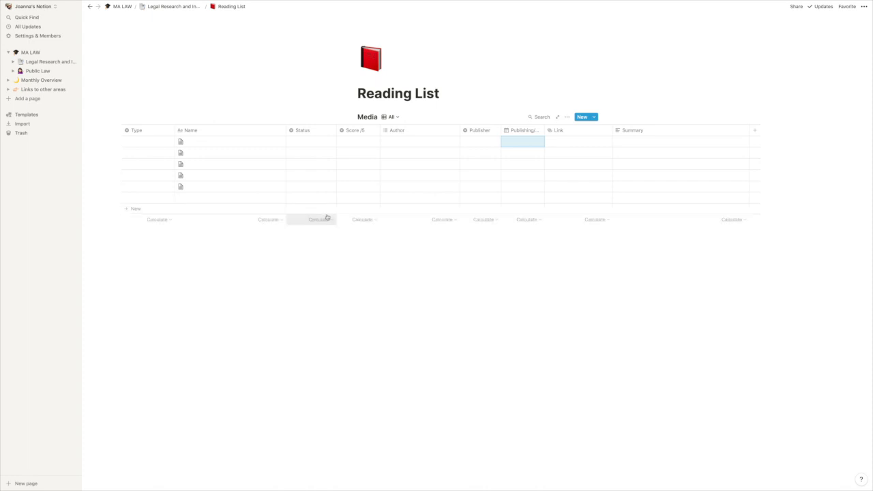
Step: Visit the Public Law subpage from the MA LAW page and return to MA LAW to examine the Course Calendar
left_click(34, 54)
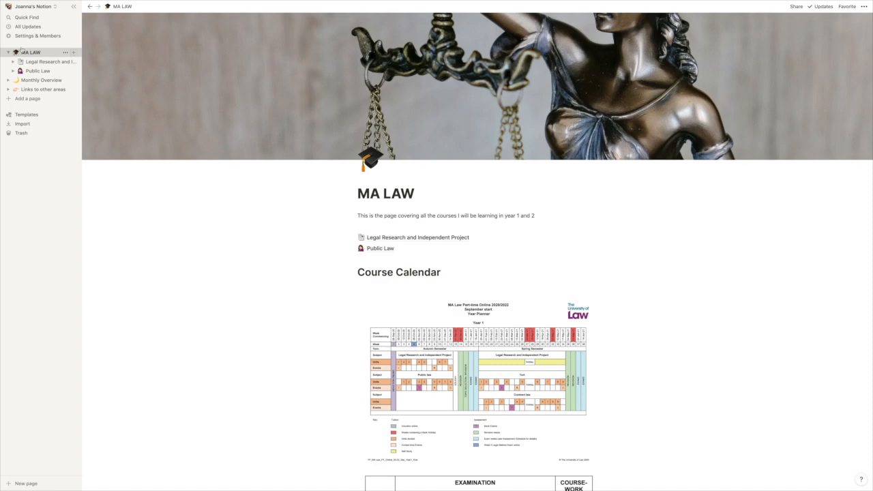
left_click(380, 250)
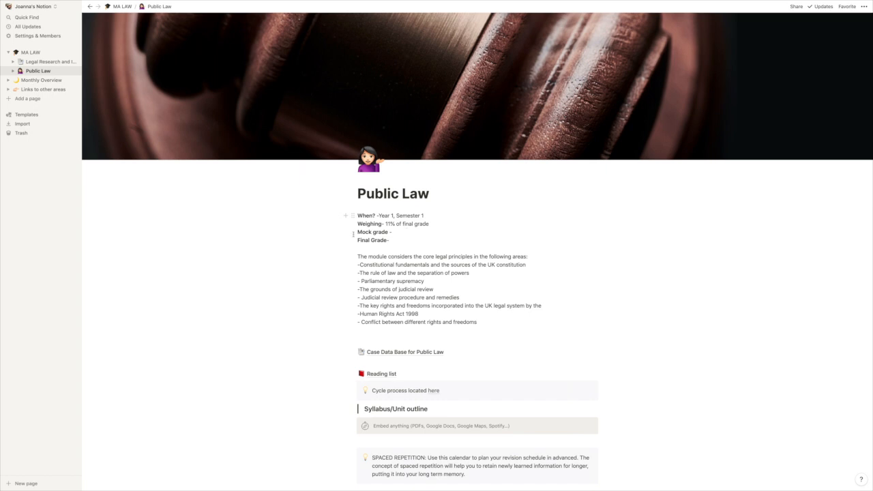
left_click(30, 52)
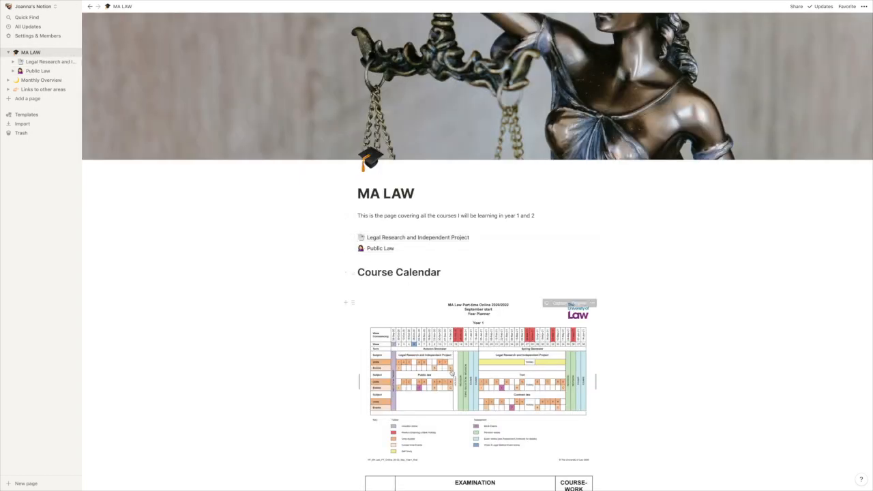
scroll(452, 371, "down", 1)
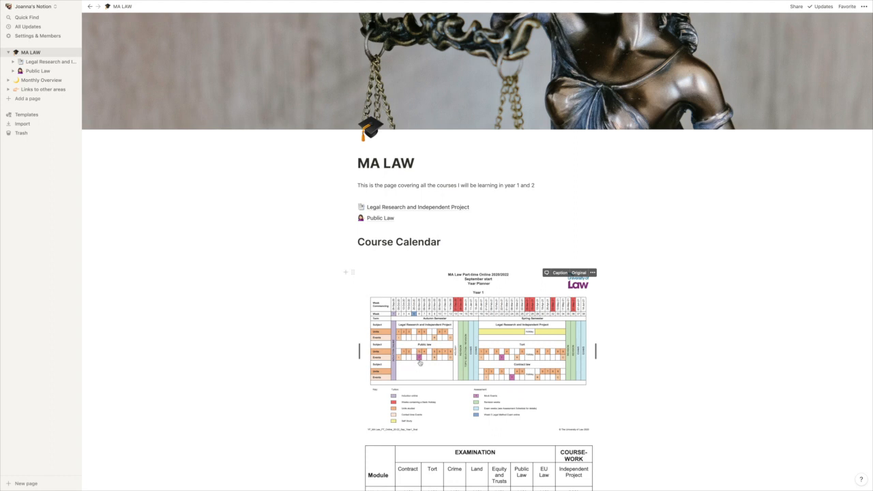
Step: Open the Public Law page, review its module description, and view its Reading list subpage before returning to Public Law
left_click(38, 71)
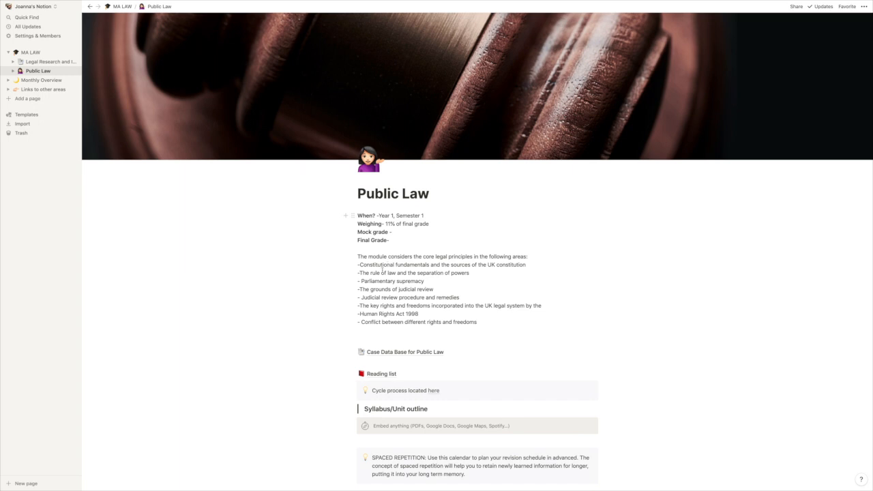
scroll(383, 270, "down", 1)
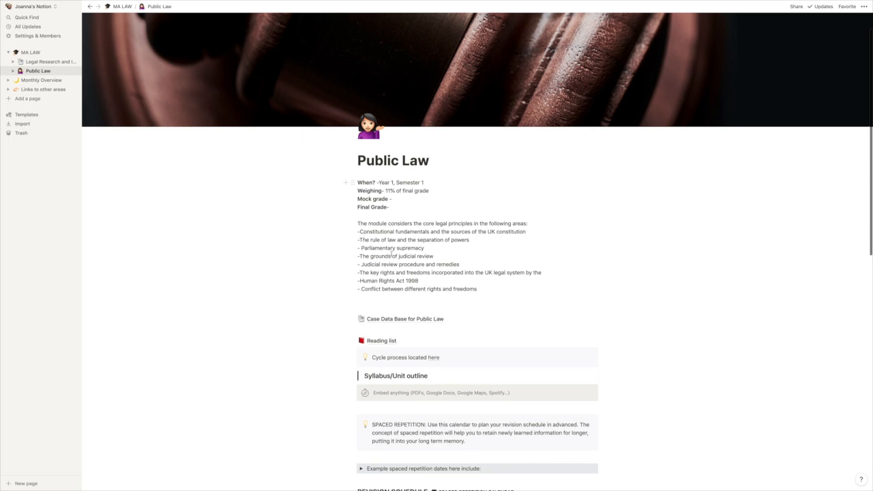
scroll(443, 270, "down", 2)
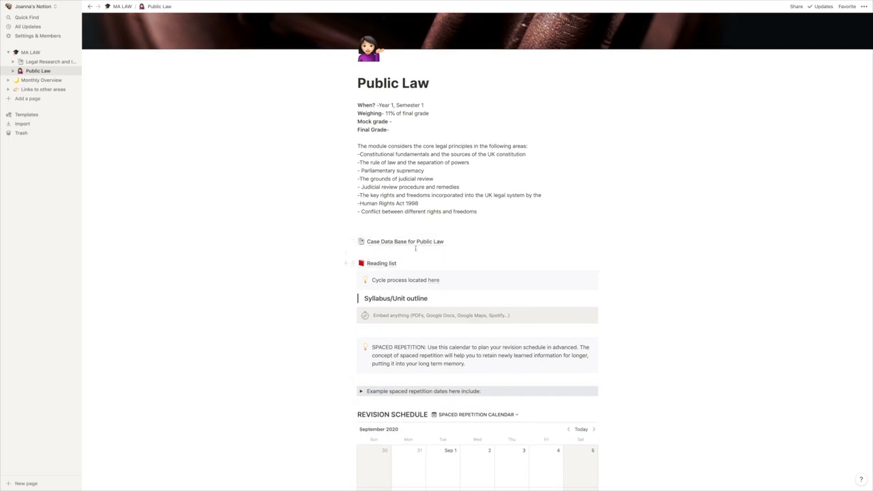
scroll(402, 242, "down", 1)
left_click(387, 261)
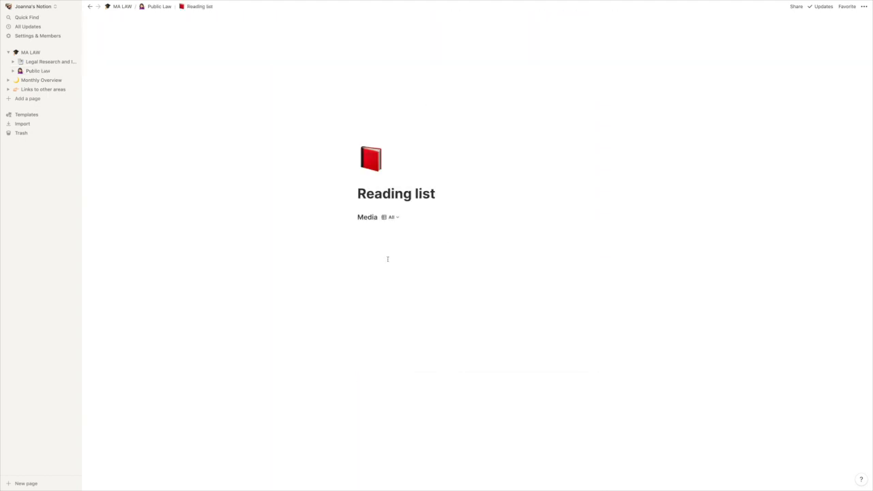
left_click(89, 7)
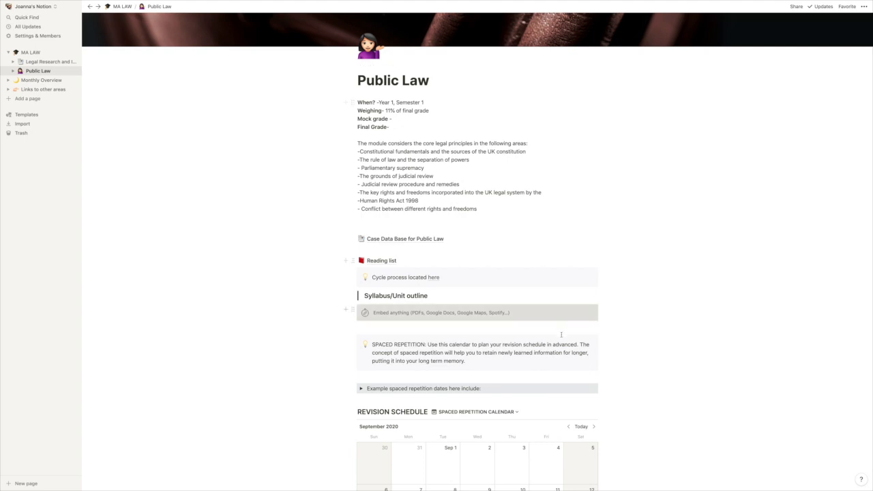
Step: Review the spaced repetition section on the Public Law page and browse the Revision Schedule calendar ahead to December 2020
scroll(561, 332, "down", 5)
scroll(557, 336, "down", 2)
scroll(538, 240, "up", 3)
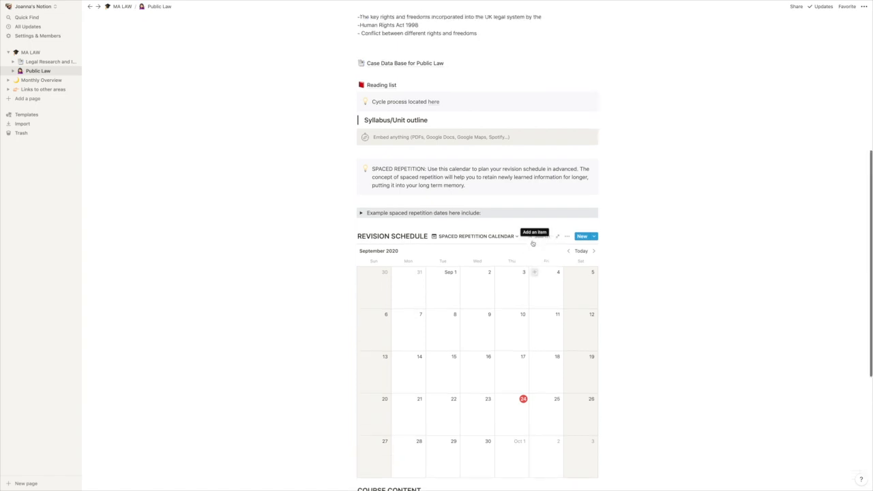
scroll(532, 243, "up", 1)
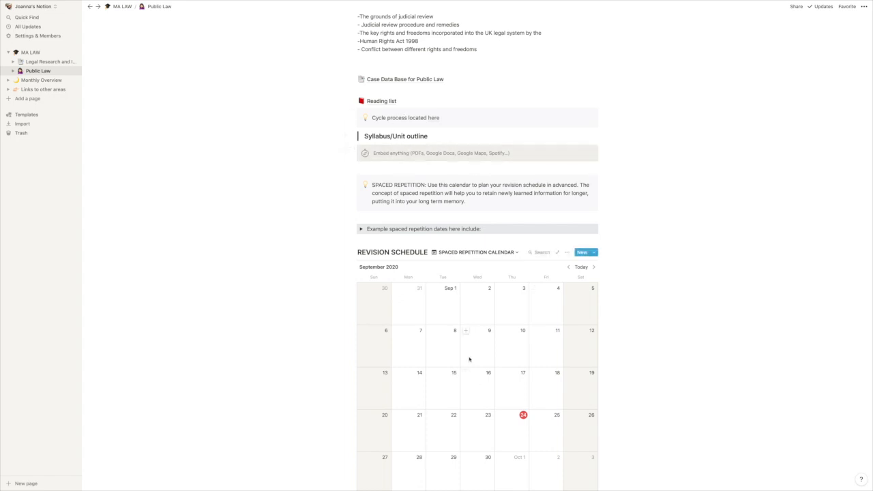
scroll(469, 354, "down", 2)
left_click(594, 192)
left_click(593, 192)
left_click(595, 192)
left_click(594, 193)
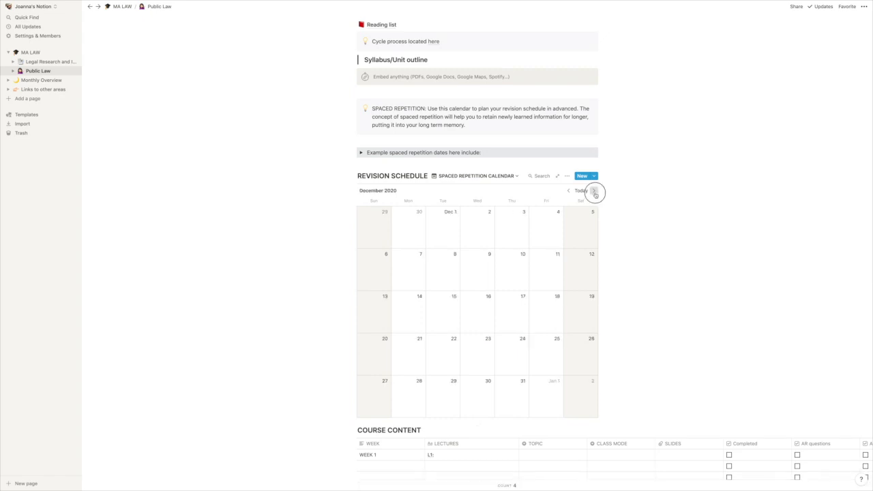
Step: Return the Revision Schedule calendar to September 2020 and add a blank entry on September 8
left_click(576, 192)
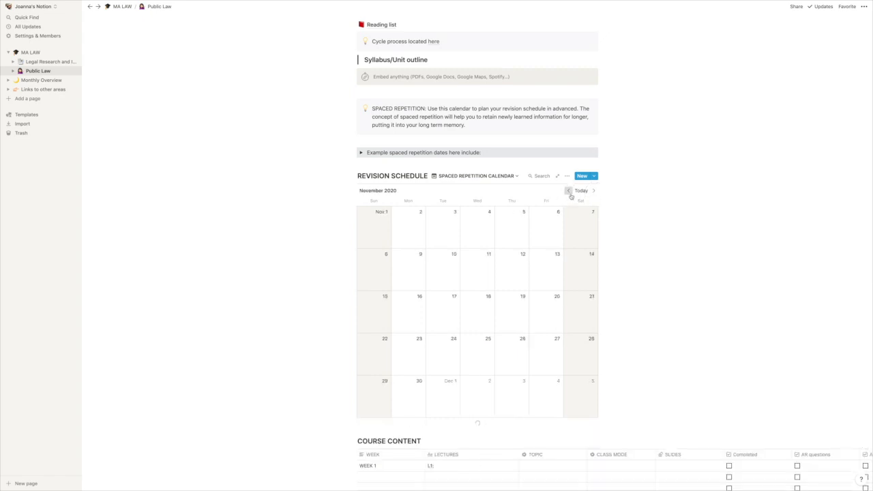
left_click(433, 254)
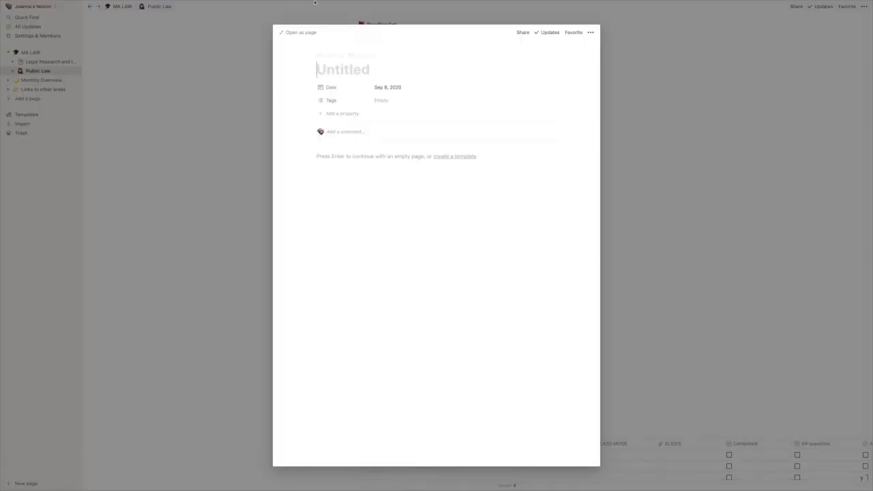
left_click(652, 93)
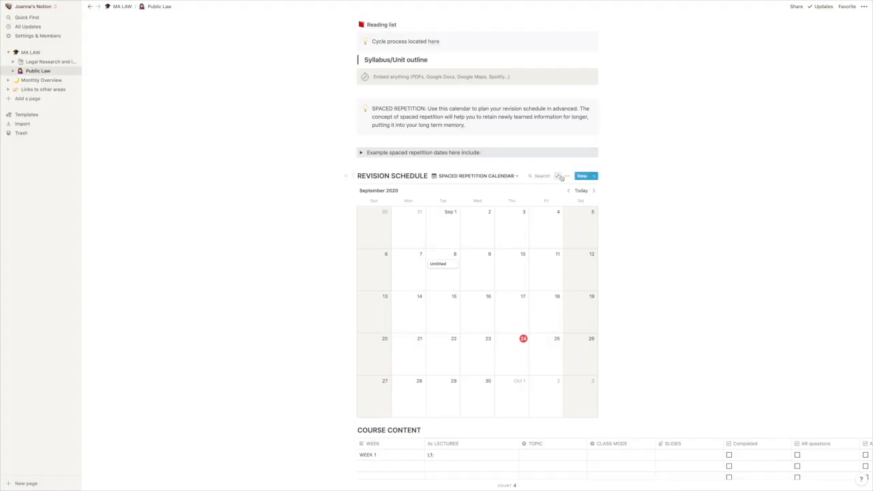
Step: View August 2020 in the Revision Schedule calendar and go back to September 2020
scroll(498, 220, "down", 3)
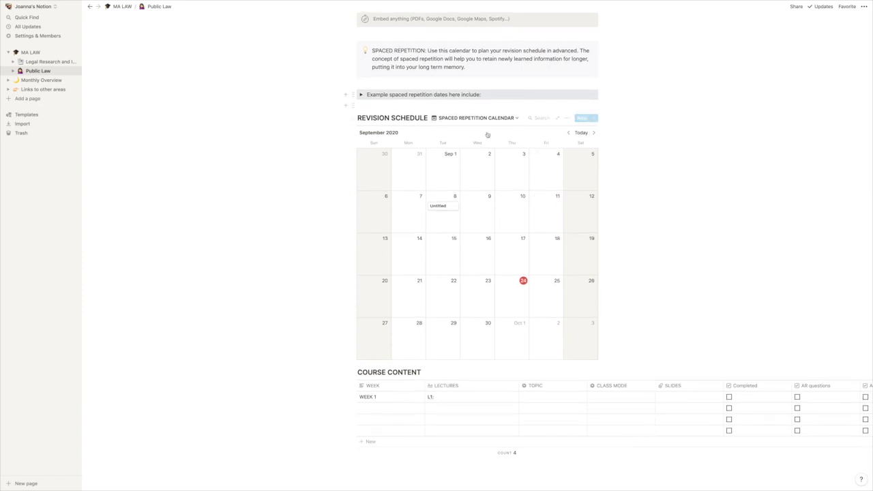
left_click(569, 132)
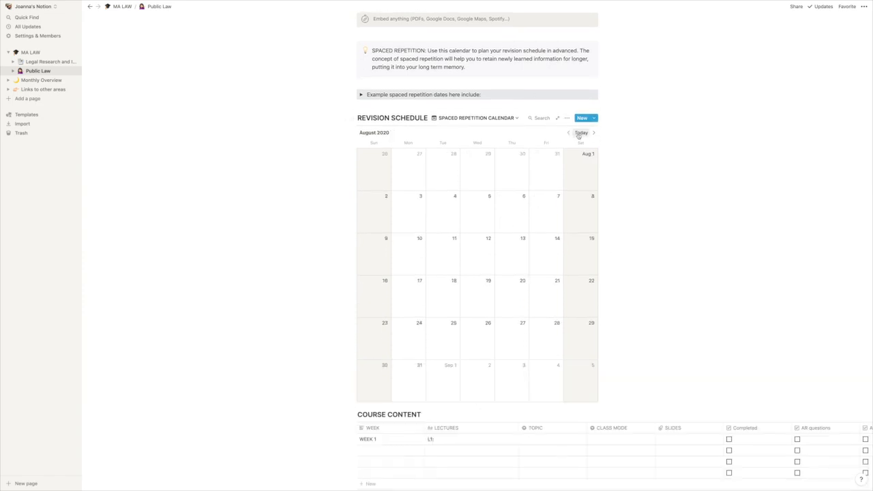
left_click(594, 134)
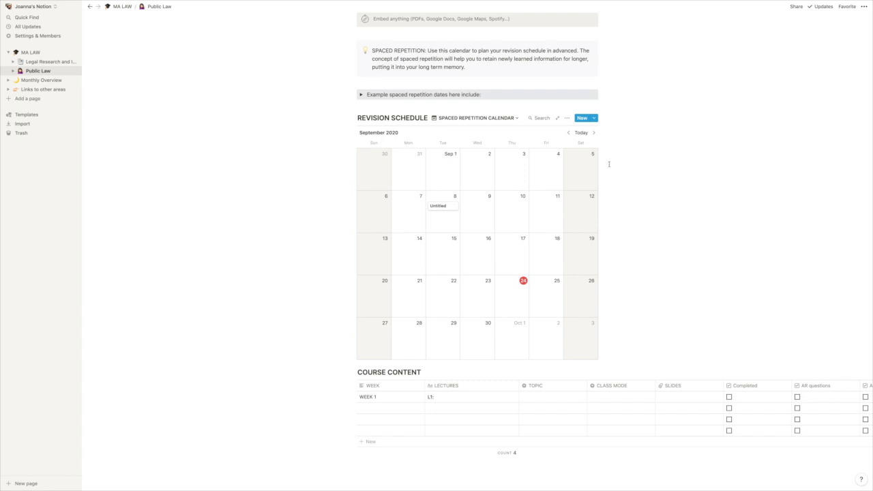
Step: Examine the Course Content table's columns, checking the WEEK 1 row's CLASS MODE options and SLIDES upload field without entering anything
scroll(694, 389, "down", 3)
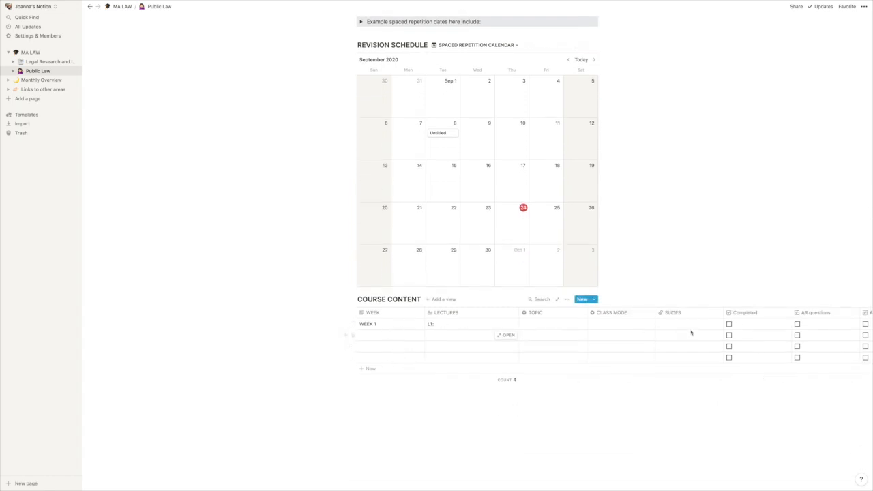
scroll(729, 340, "right", 2)
scroll(723, 340, "left", 2)
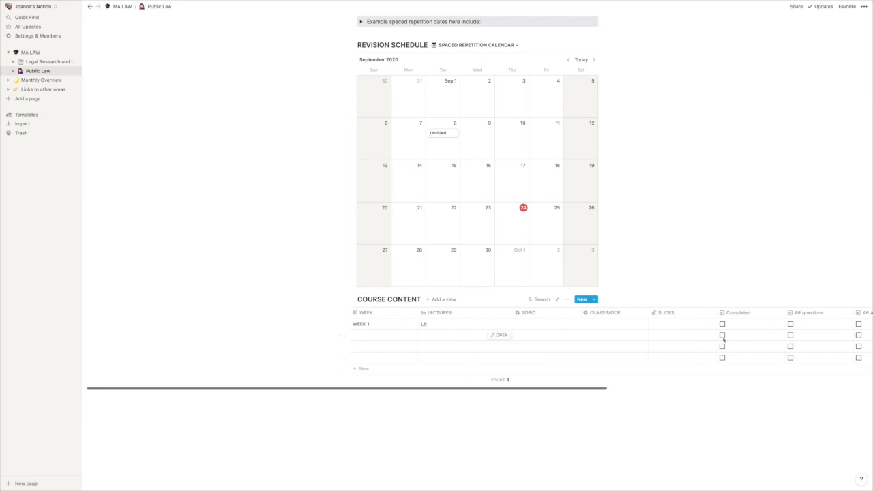
scroll(593, 325, "down", 1)
scroll(588, 326, "right", 3)
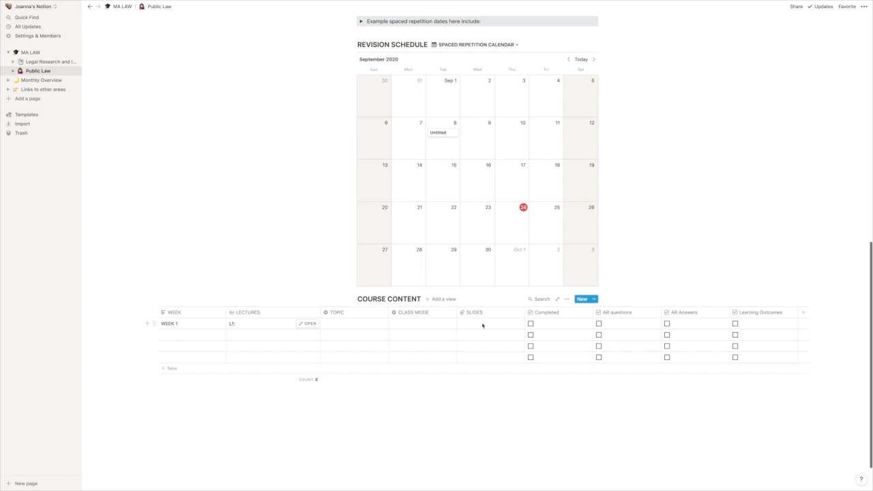
scroll(482, 326, "left", 2)
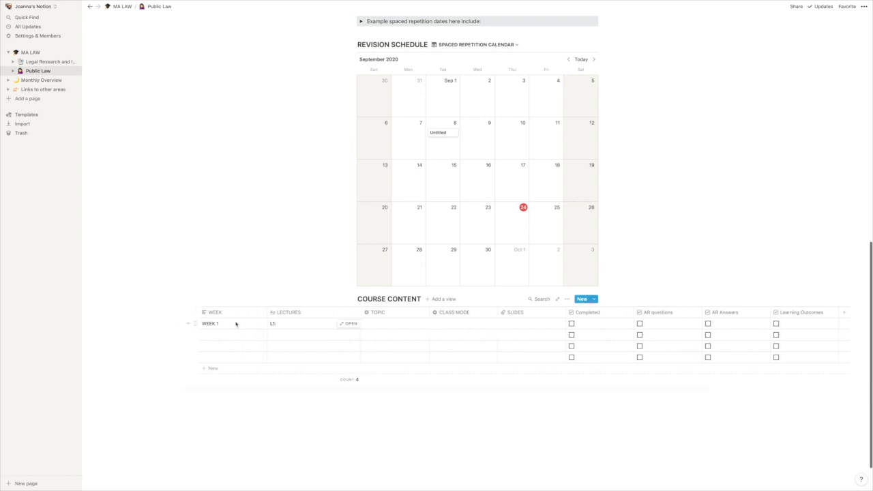
left_click(449, 325)
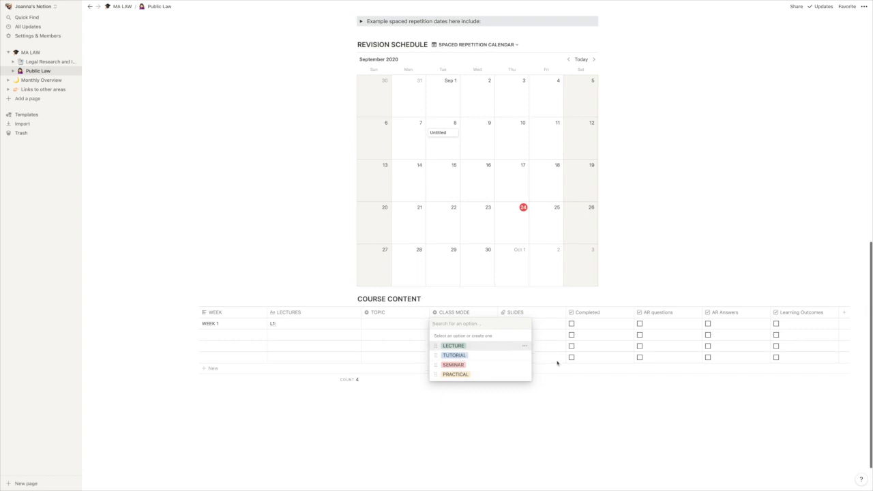
key("Escape")
left_click(516, 327)
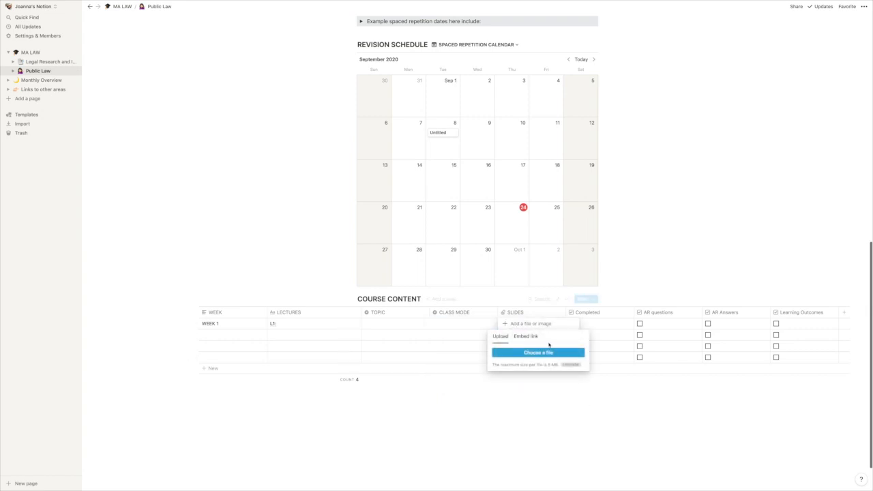
left_click(581, 404)
left_click(607, 327)
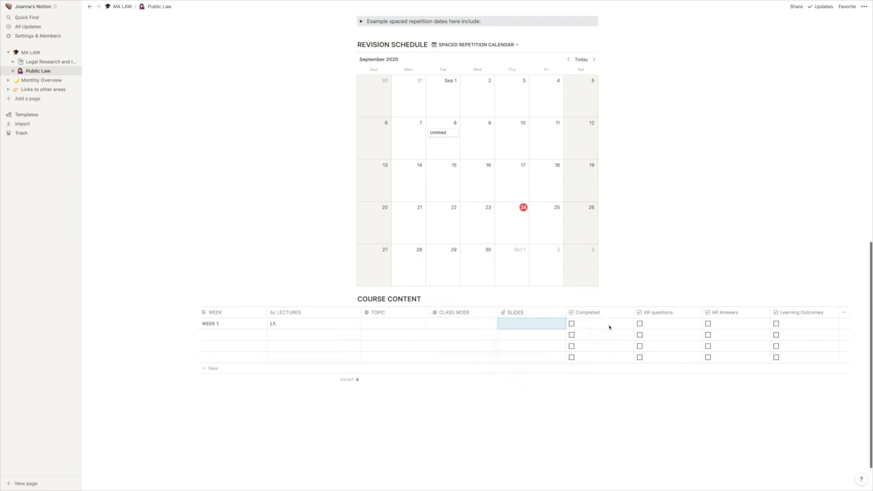
Step: Examine the Completed, AR questions, AR Answers and Learning Outcomes checkbox columns of the Course Content table
scroll(617, 332, "down", 1)
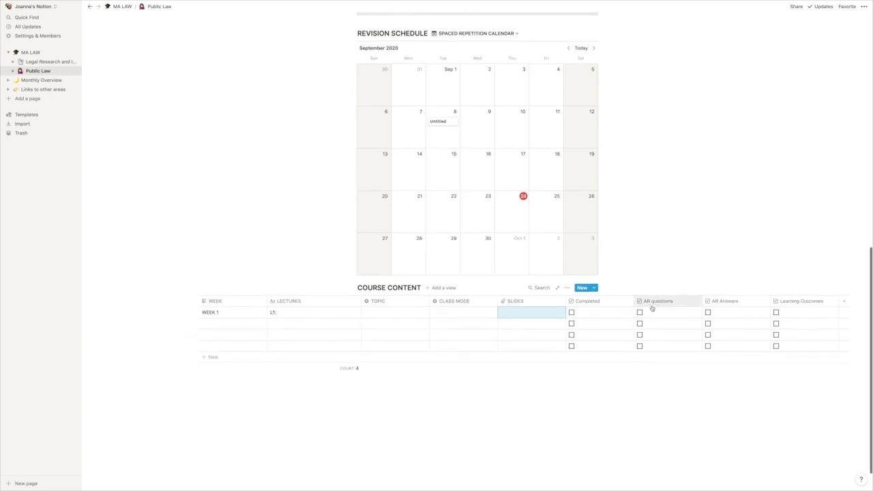
scroll(652, 306, "up", 3)
scroll(651, 306, "up", 1)
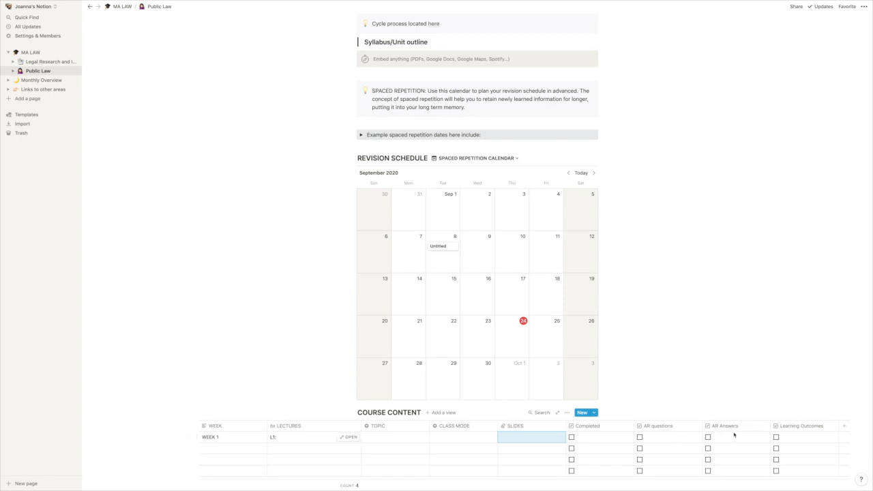
scroll(799, 433, "right", 2)
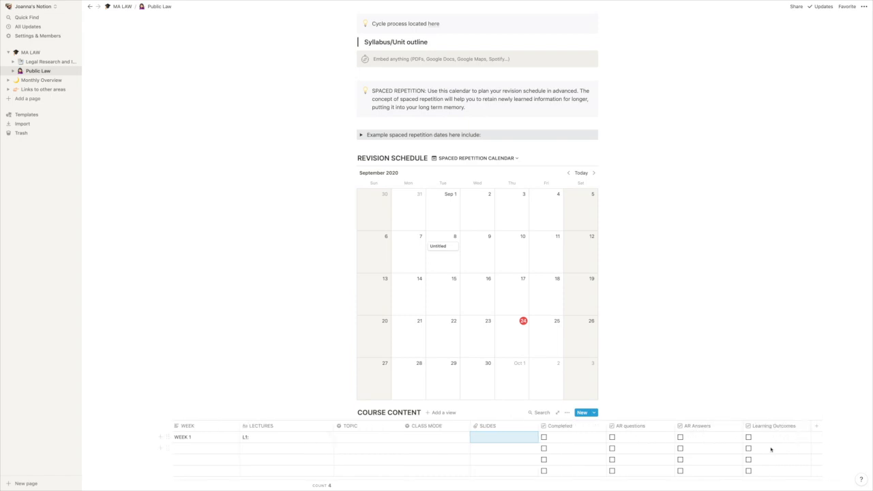
Step: Expand the toggle with example spaced repetition dates above the Revision Schedule, read its list and collapse it again
scroll(586, 341, "up", 2)
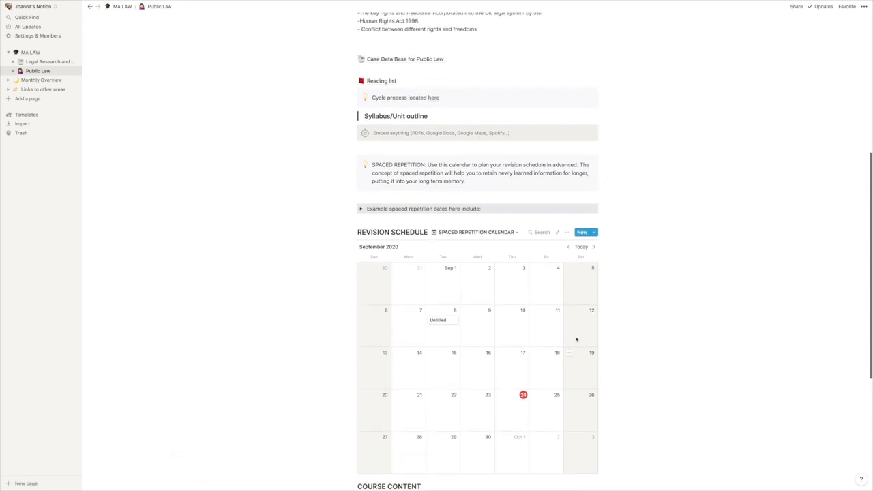
left_click(360, 209)
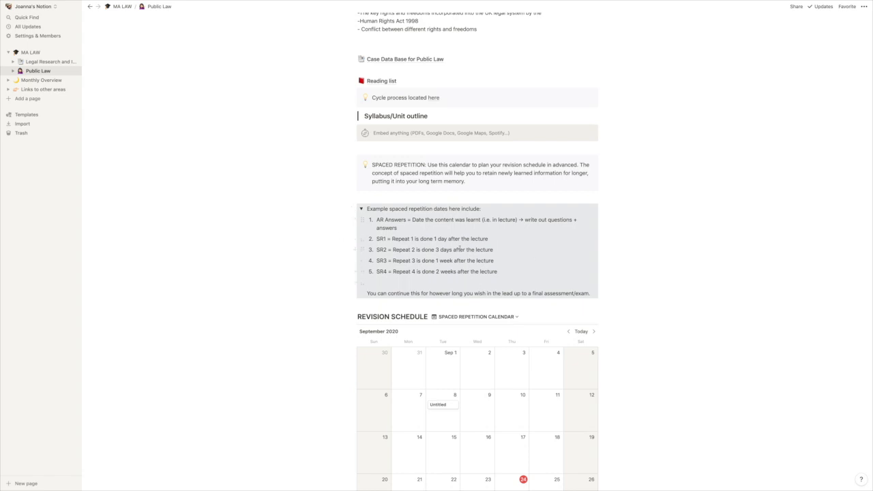
left_click(363, 210)
Step: Open the Case Data Base for Public Law page and check the first row's Case name, Topic and Files fields without entering anything
scroll(397, 213, "up", 2)
scroll(397, 213, "up", 3)
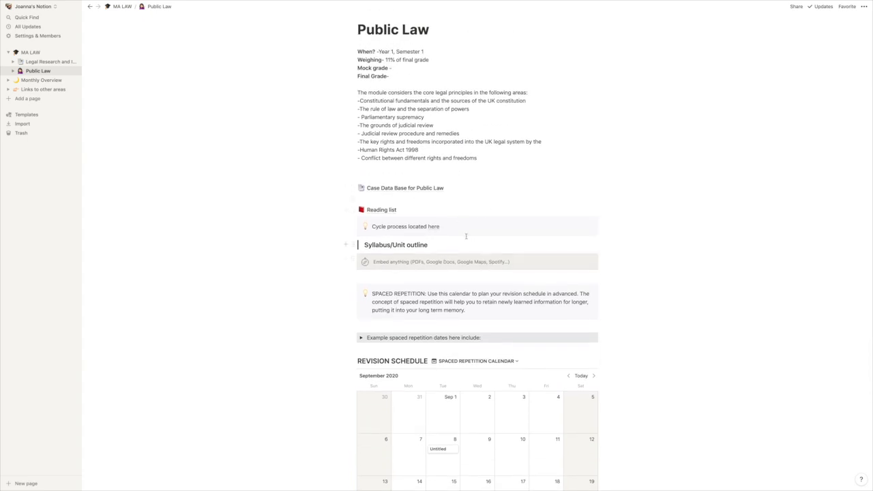
left_click(398, 193)
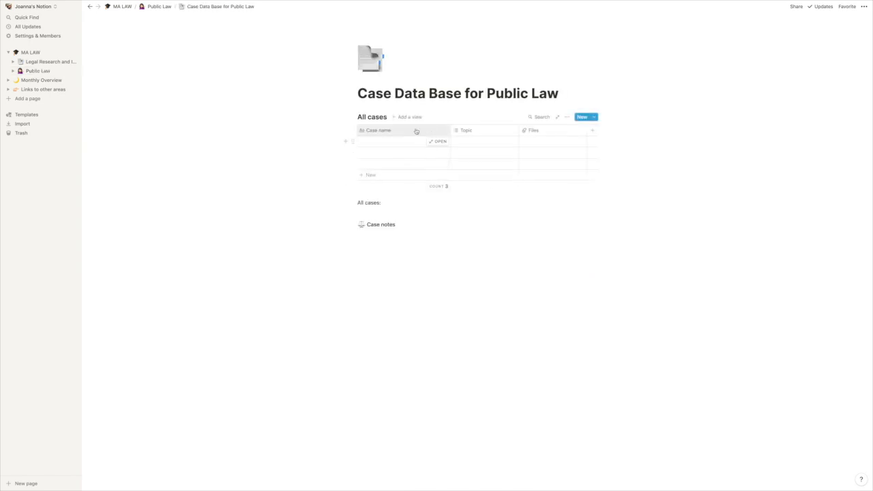
left_click(373, 143)
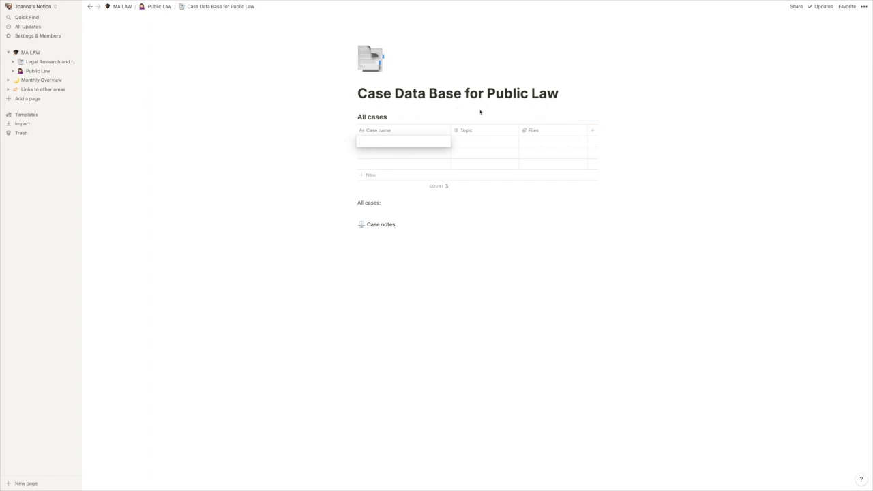
key("Escape")
left_click(478, 141)
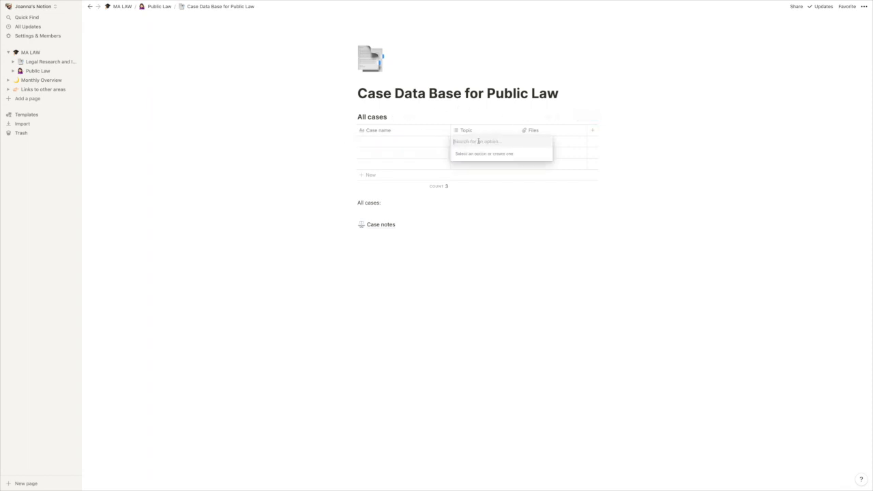
key("Escape")
left_click(553, 142)
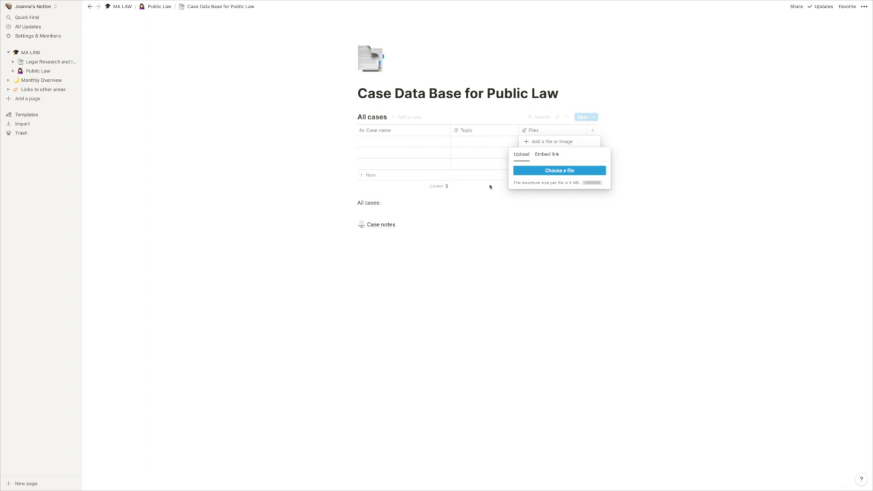
left_click(490, 233)
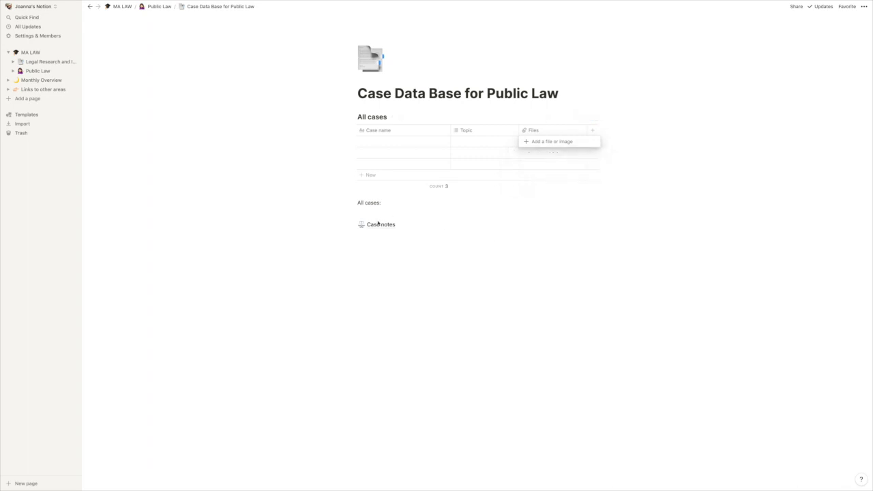
key("Escape")
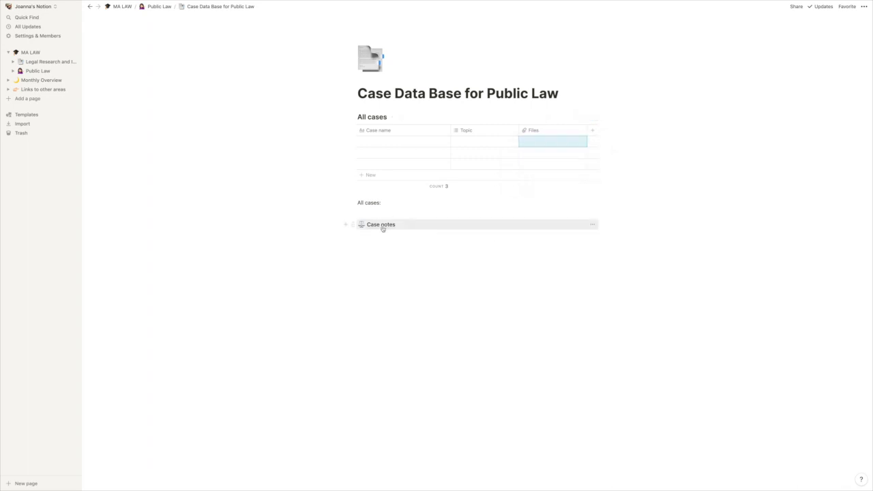
Step: Open the Case notes page and examine its template sections from Topic and Case date down to Supporting Cases for Judgment
left_click(383, 227)
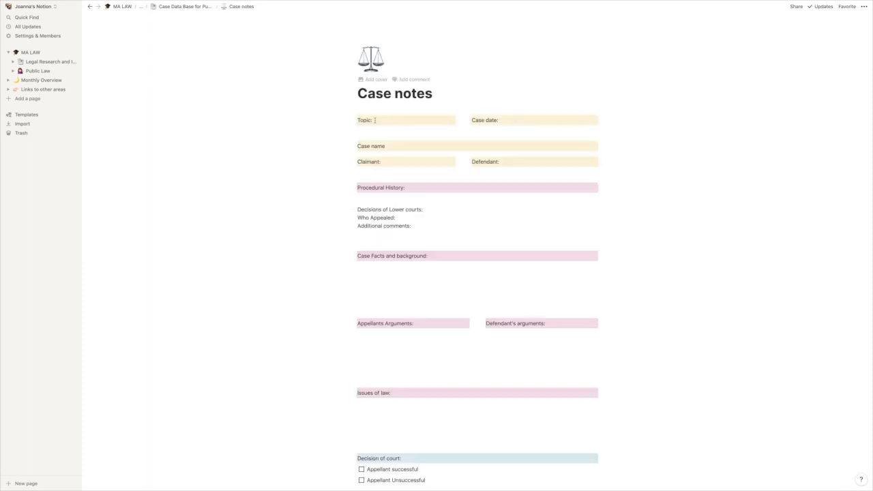
scroll(447, 192, "down", 7)
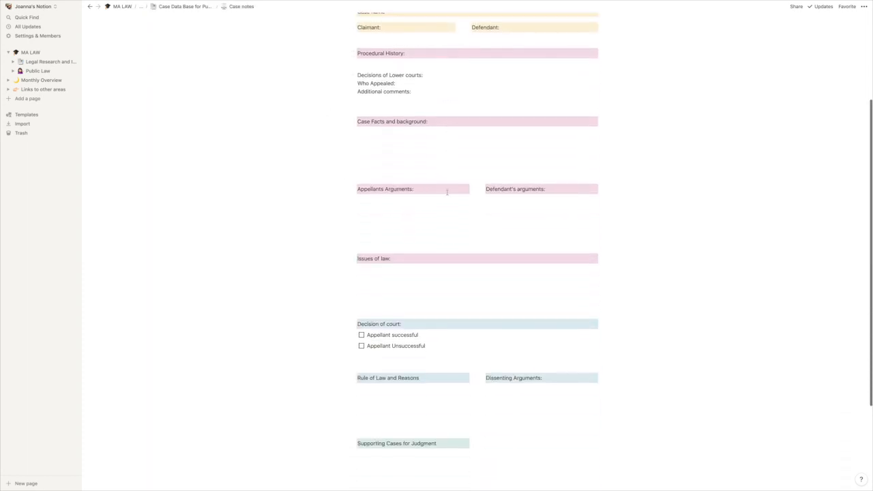
scroll(449, 193, "up", 4)
scroll(448, 193, "up", 2)
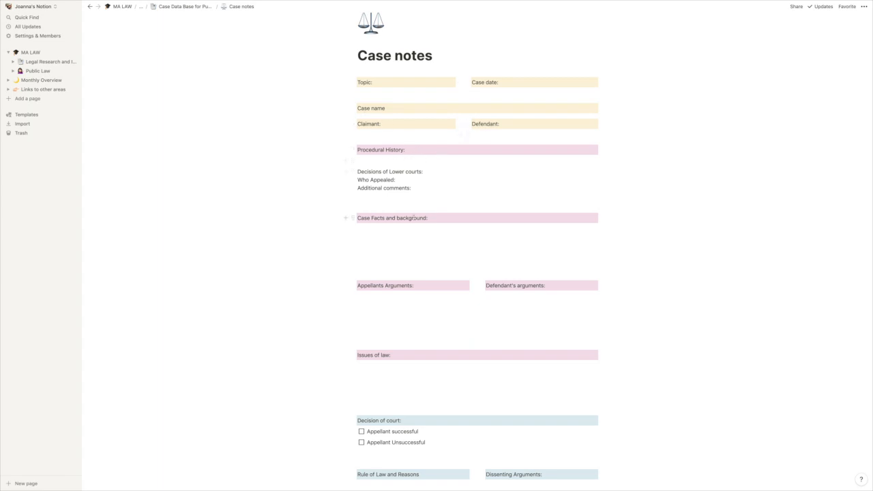
scroll(471, 232, "down", 3)
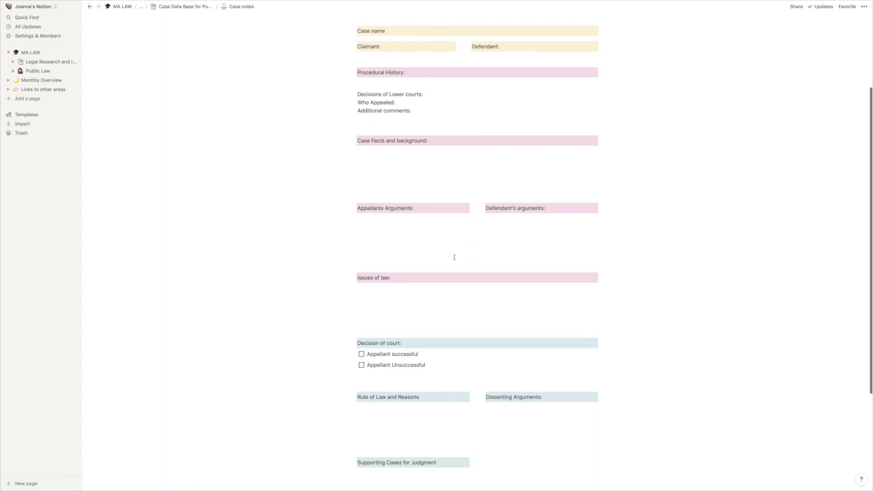
scroll(450, 304, "down", 2)
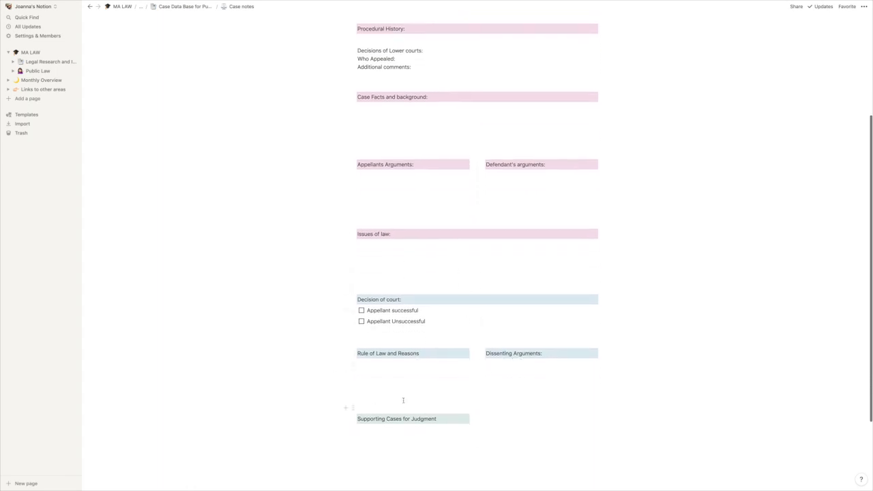
scroll(403, 401, "up", 5)
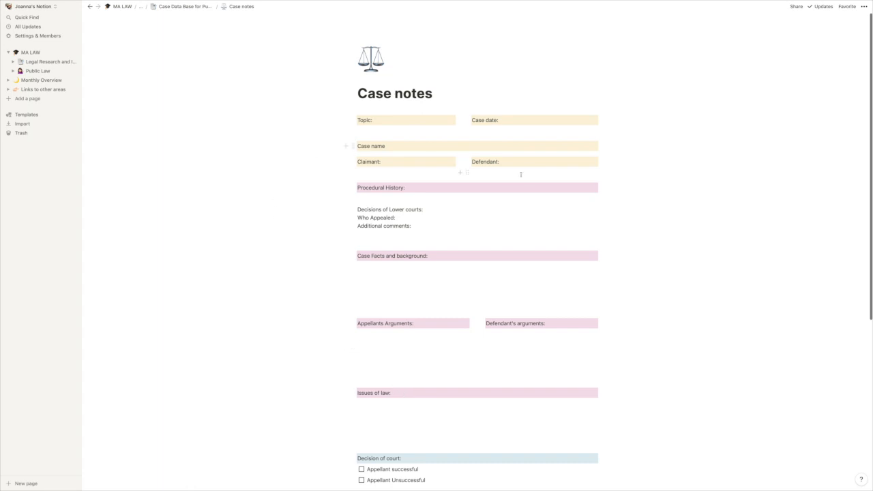
scroll(541, 98, "down", 1)
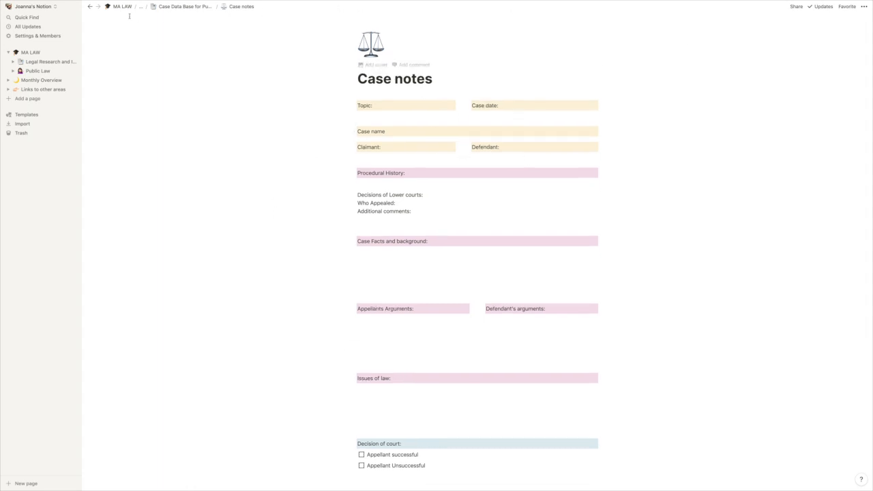
Step: Return to the Case Data Base for Public Law page and place the cursor on the empty line under "All cases:"
left_click(89, 6)
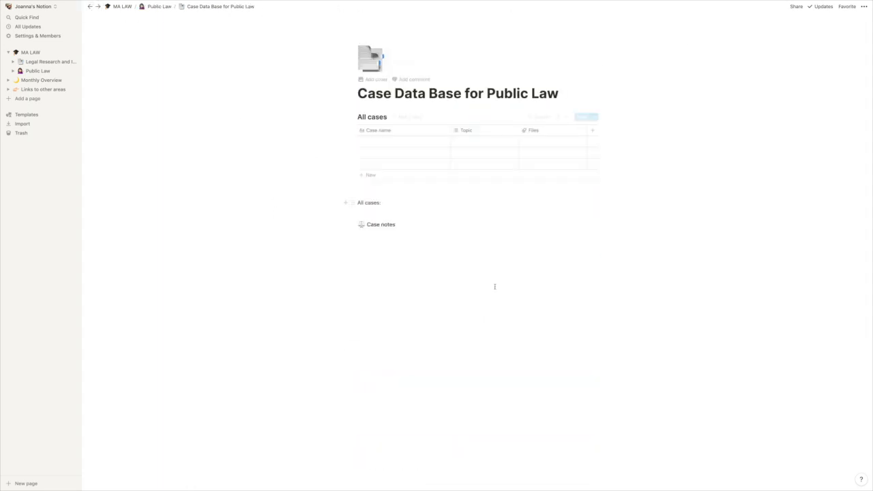
left_click(348, 214)
left_click(337, 218)
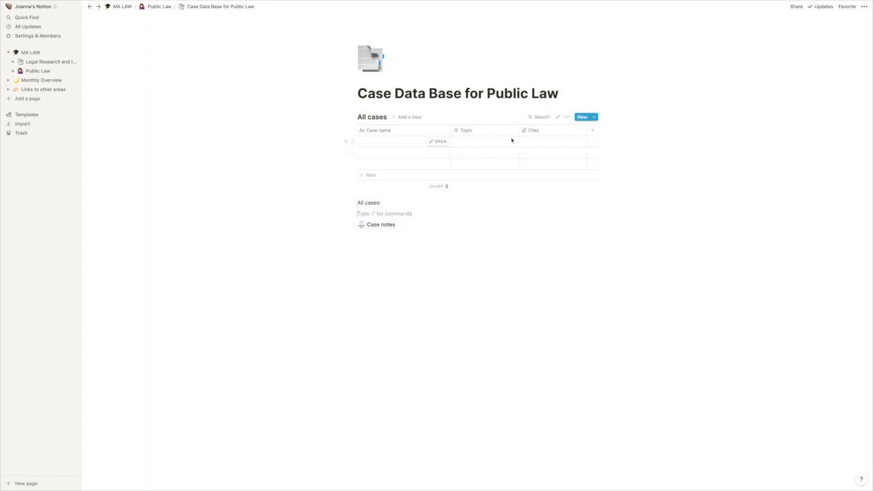
Step: View the Links to other areas page, return to Public Law and follow its link to the Cycle process page
left_click(46, 90)
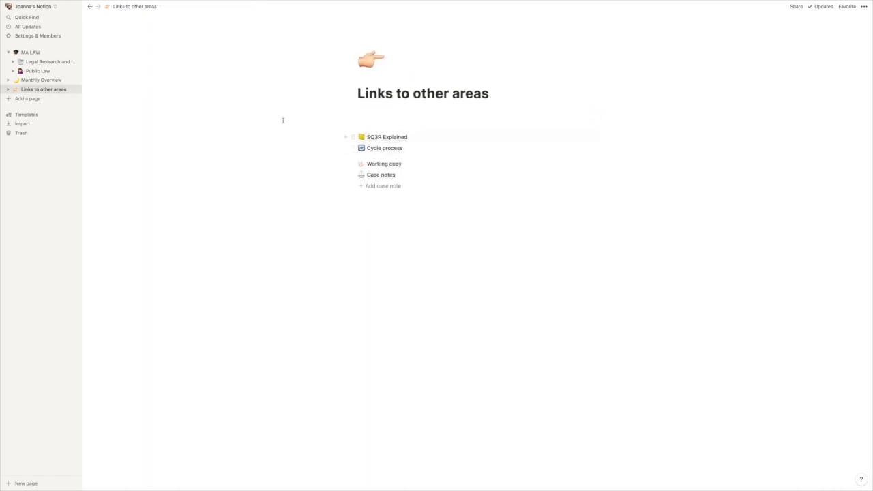
left_click(55, 72)
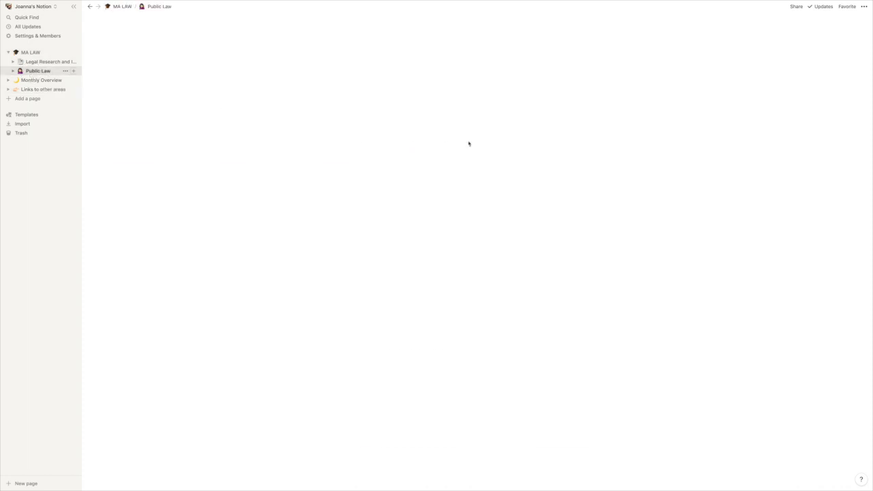
scroll(415, 333, "down", 2)
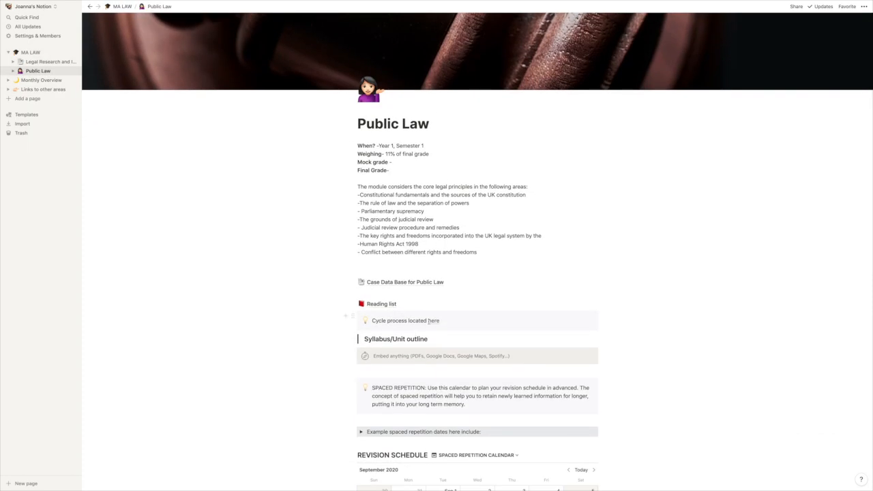
left_click(433, 321)
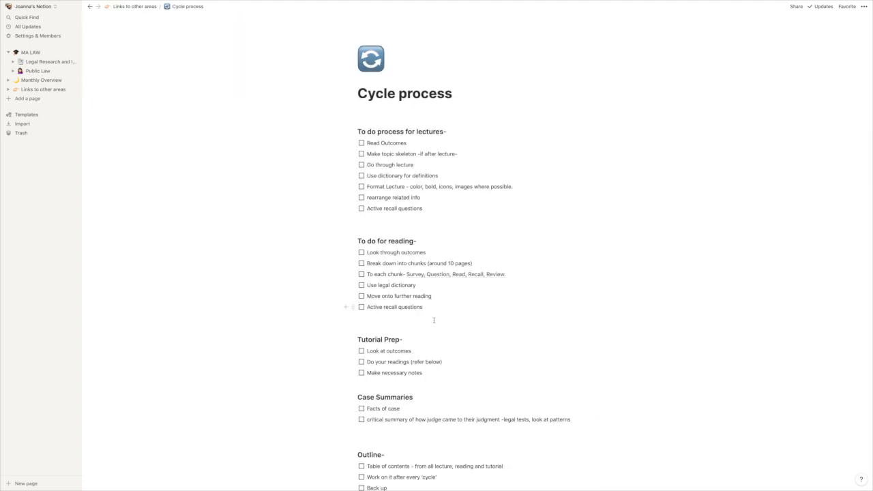
Step: Read through the Cycle process checklists for lectures, reading, tutorial prep, case summaries and outline
scroll(433, 320, "down", 2)
scroll(431, 321, "up", 2)
scroll(438, 290, "down", 3)
scroll(437, 323, "down", 3)
scroll(499, 313, "up", 5)
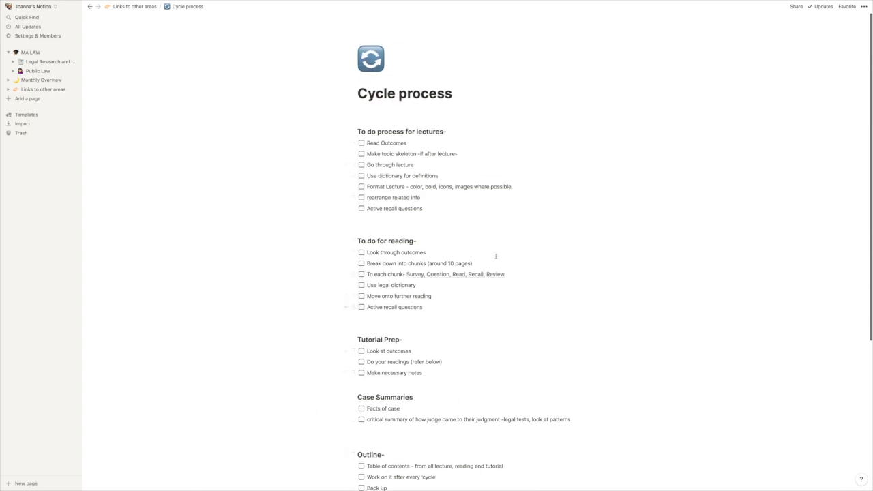
scroll(443, 292, "down", 1)
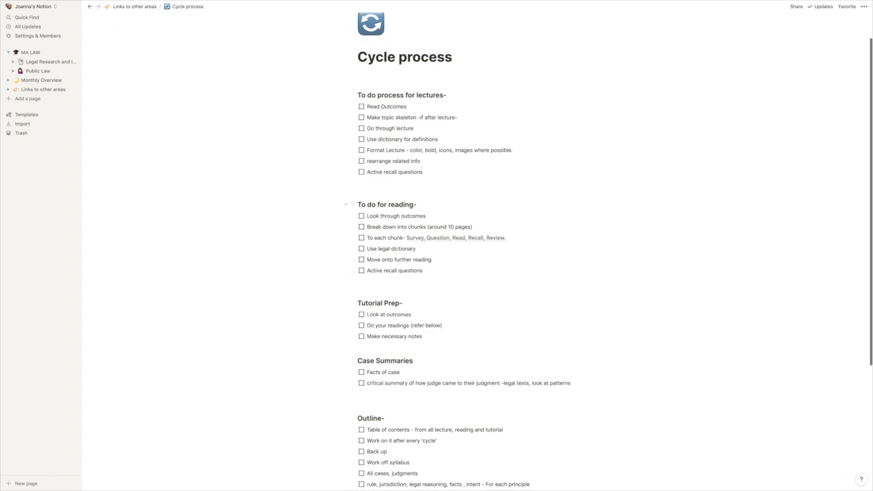
Step: Open the SQ3R Explained page from the reading checklist's linked text, read its sections and go back to the Public Law page
left_click(446, 239)
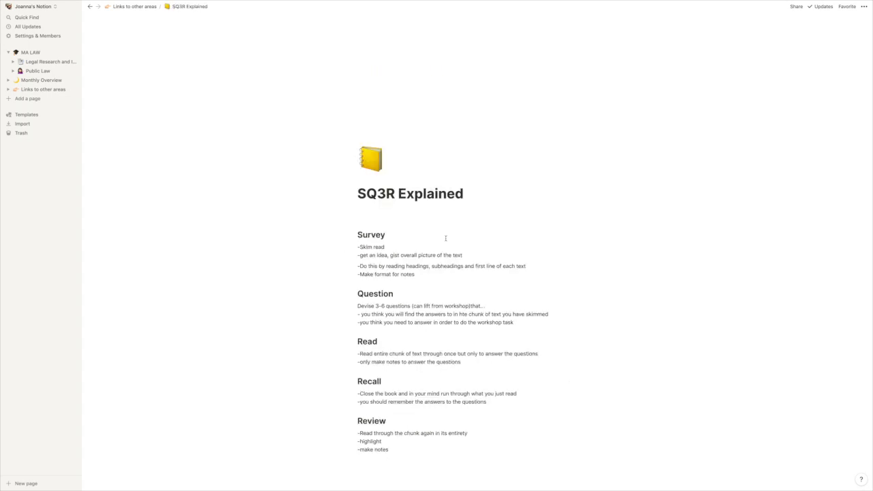
scroll(409, 189, "down", 2)
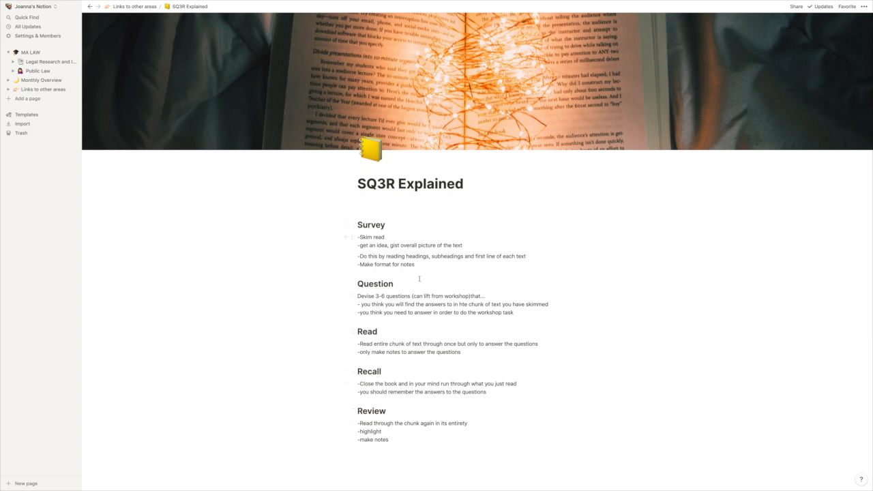
left_click(91, 11)
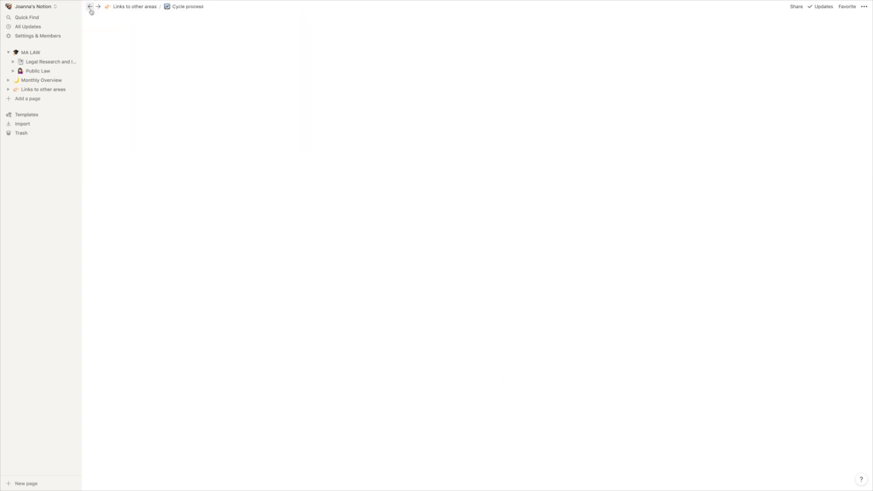
left_click(89, 8)
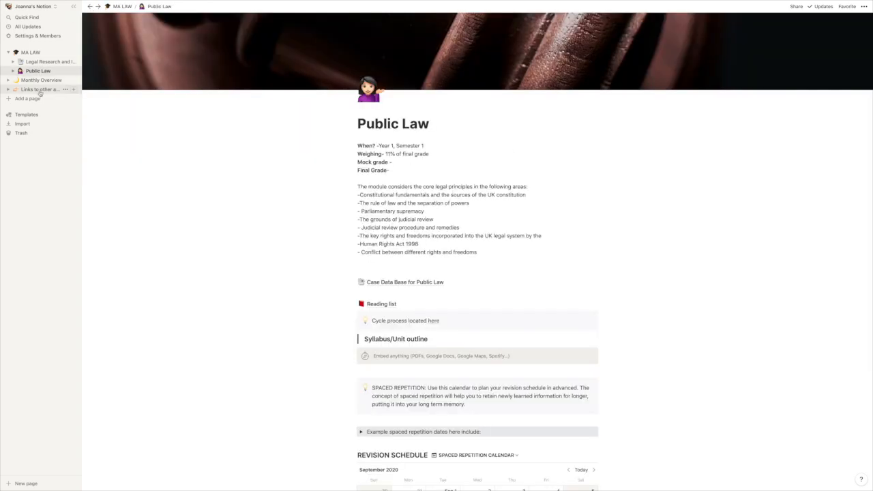
Step: Open the Monthly Overview page, view the October Overview under Future Months and return to Monthly Overview
left_click(41, 91)
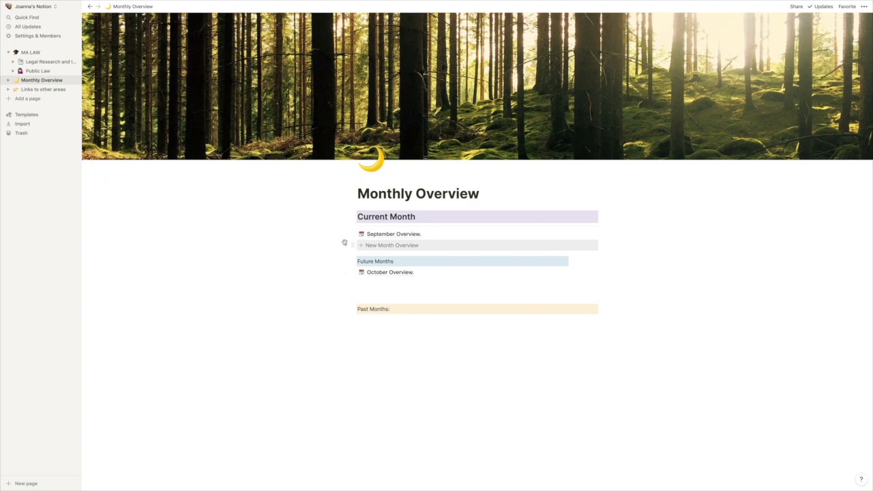
mouse_move(349, 234)
left_mouse_down()
mouse_move(365, 321)
mouse_move(352, 234)
left_mouse_up()
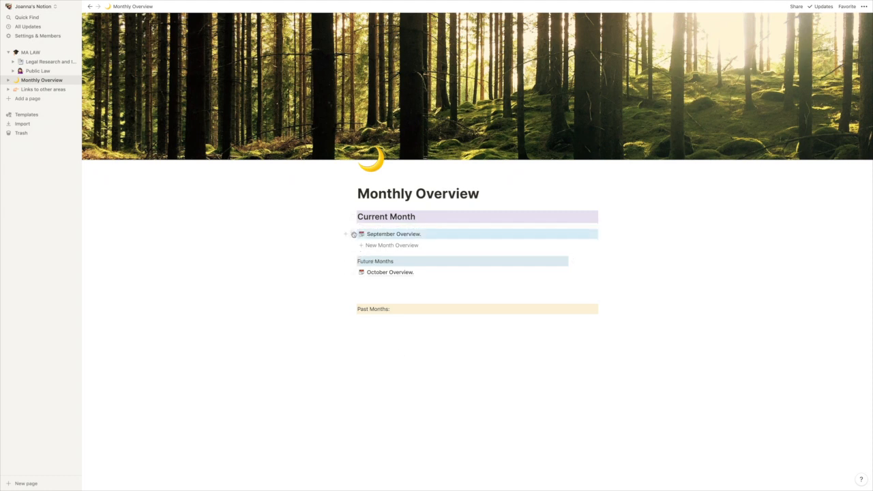
left_click(372, 275)
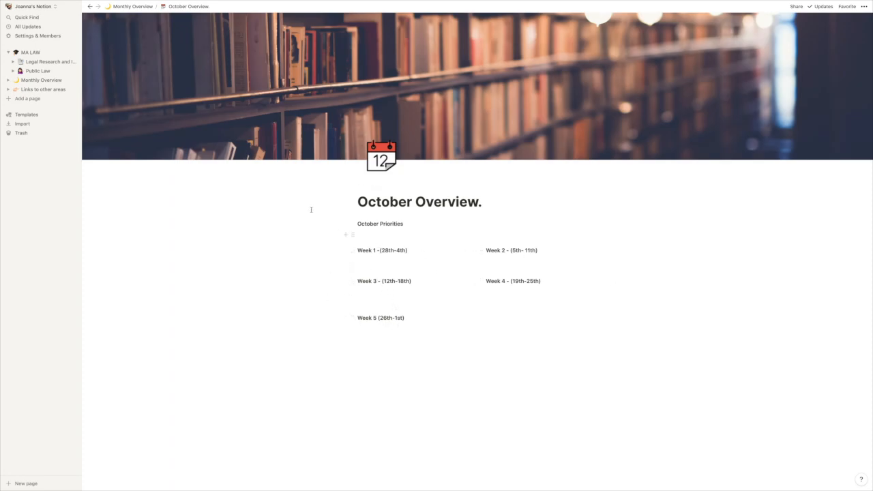
left_click(90, 6)
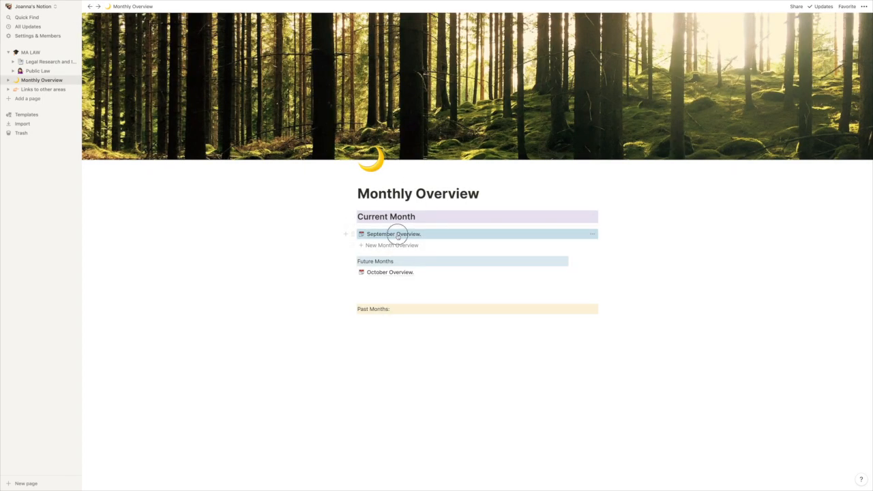
Step: Open the September Overview page and examine its monthly priorities, weekly to-dos and daily to-do lists
left_click(396, 234)
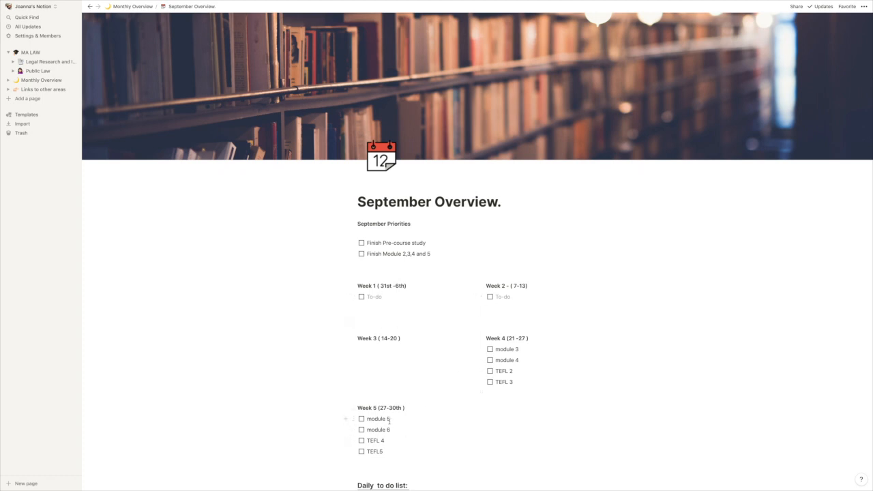
scroll(399, 419, "down", 2)
scroll(413, 406, "down", 6)
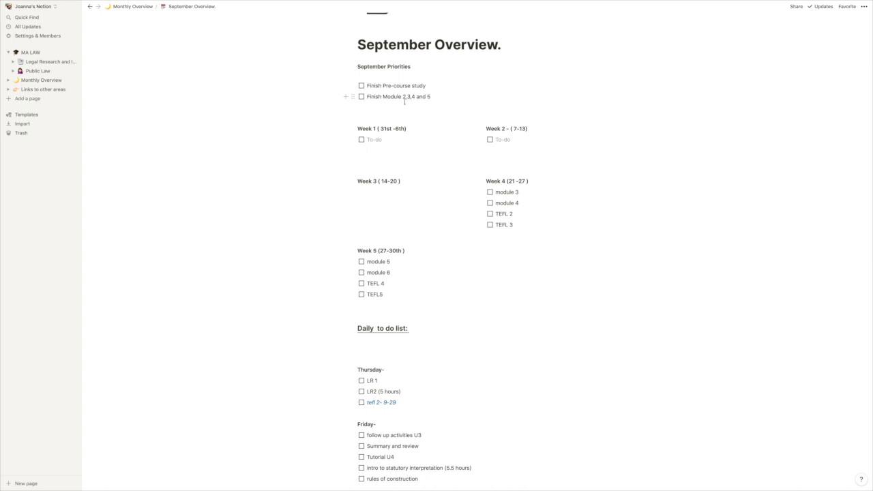
scroll(405, 231, "down", 5)
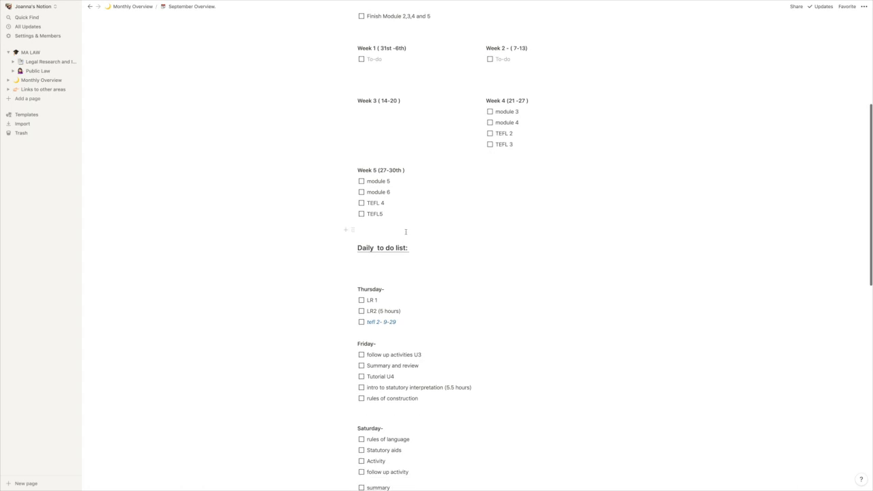
Step: Read the September Overview's daily to-do lists from Thursday to Sunday, the end-of-week callout and the 28th-30th section
scroll(466, 250, "down", 2)
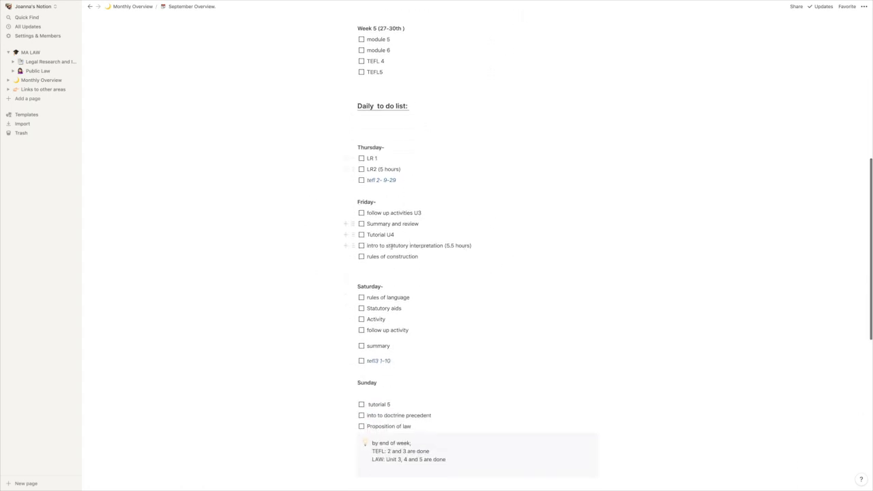
scroll(409, 401, "down", 1)
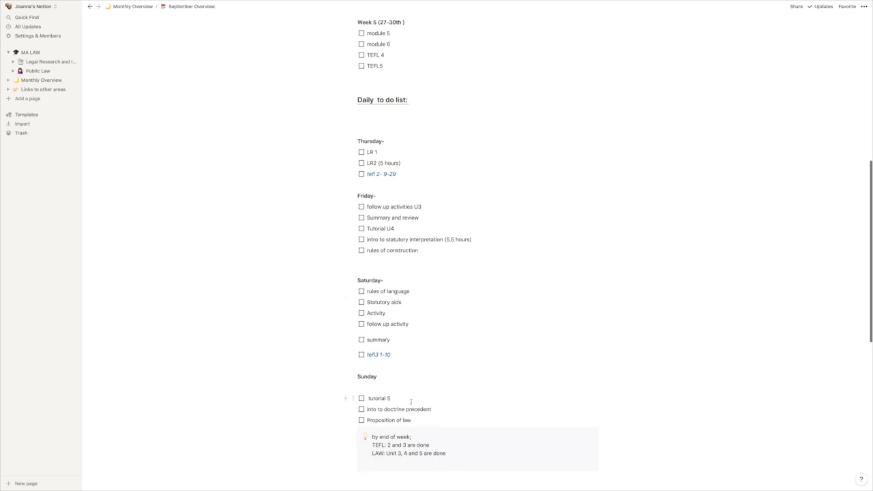
scroll(446, 450, "down", 6)
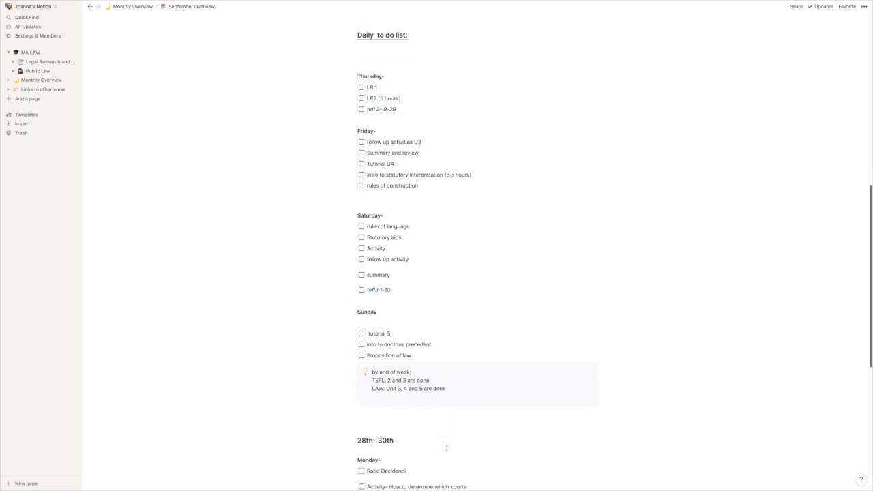
scroll(371, 348, "down", 3)
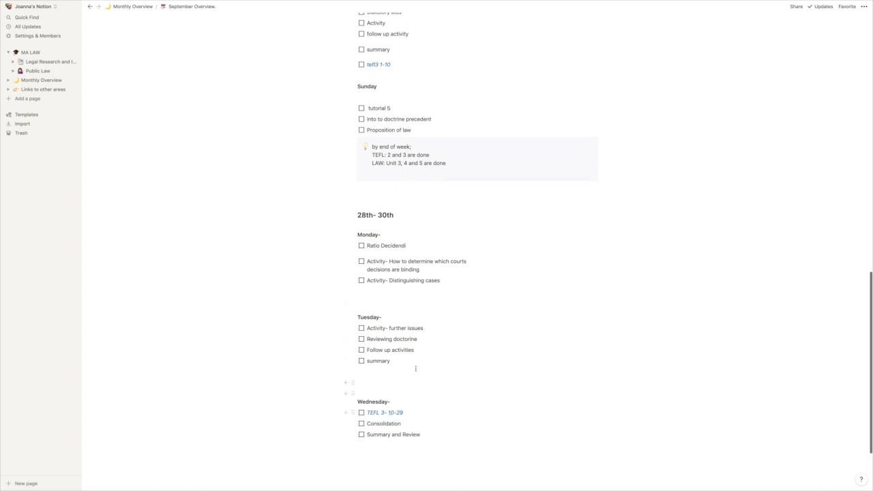
Step: Compare the September priorities and weekly to-dos with the tasks in the daily to-do lists
scroll(415, 368, "up", 15)
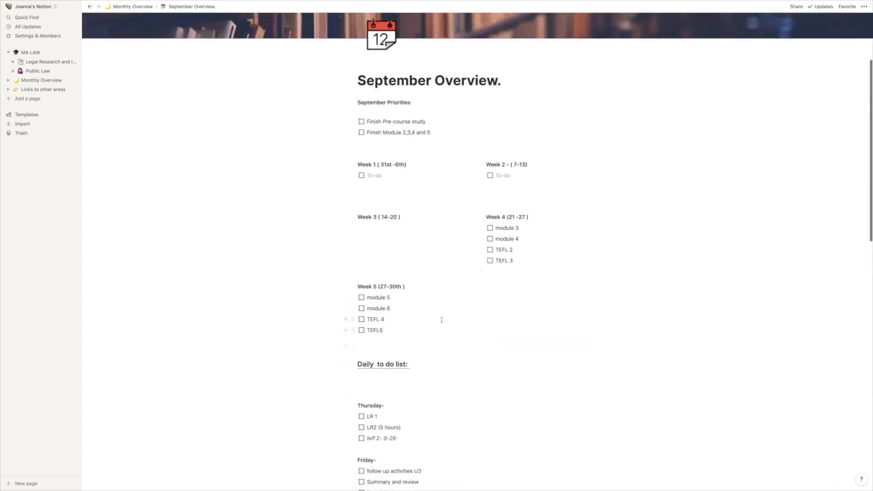
scroll(411, 323, "down", 2)
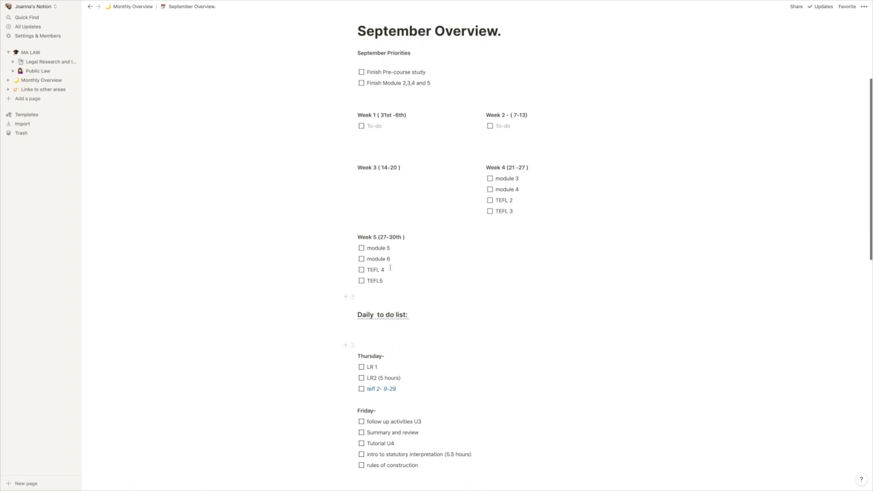
scroll(416, 331, "down", 3)
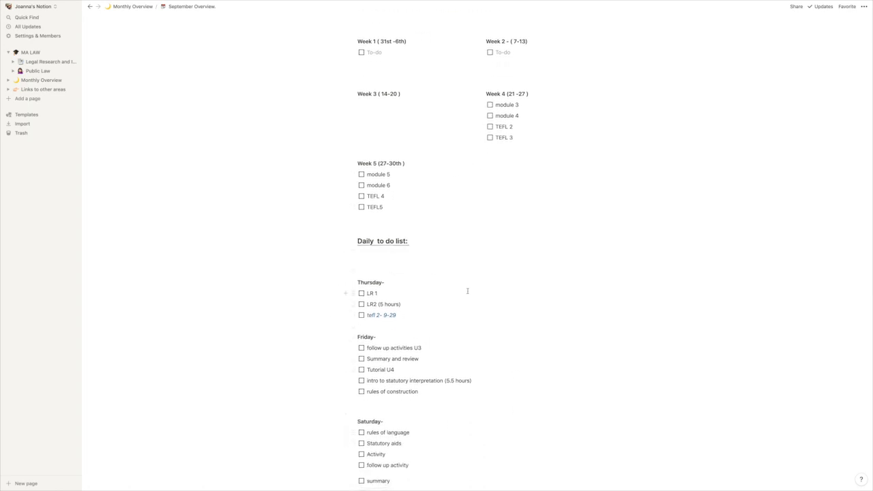
scroll(491, 293, "down", 5)
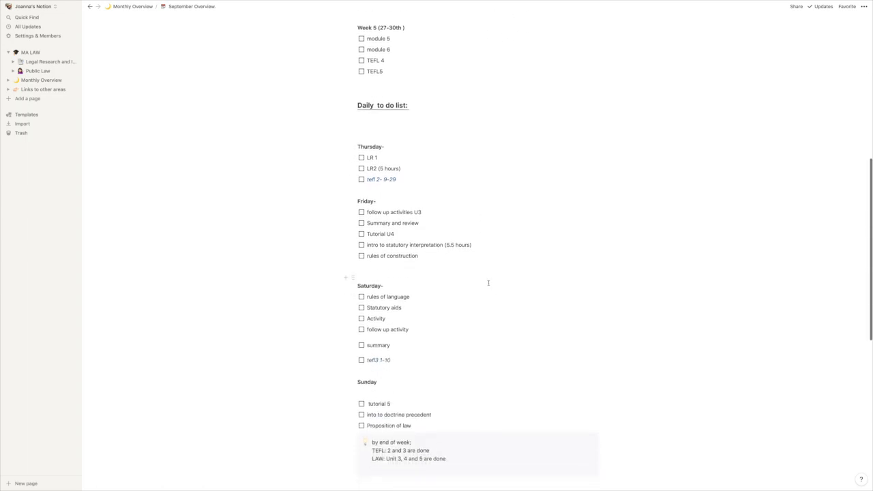
scroll(487, 282, "down", 1)
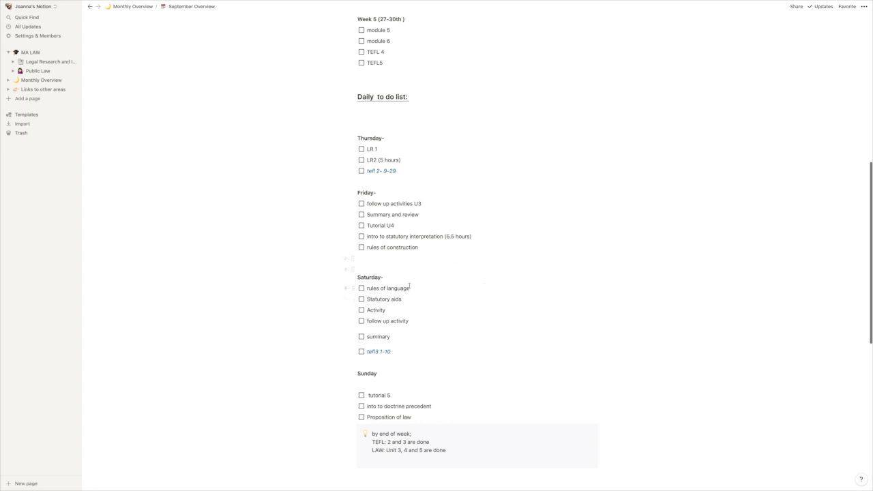
scroll(410, 285, "down", 10)
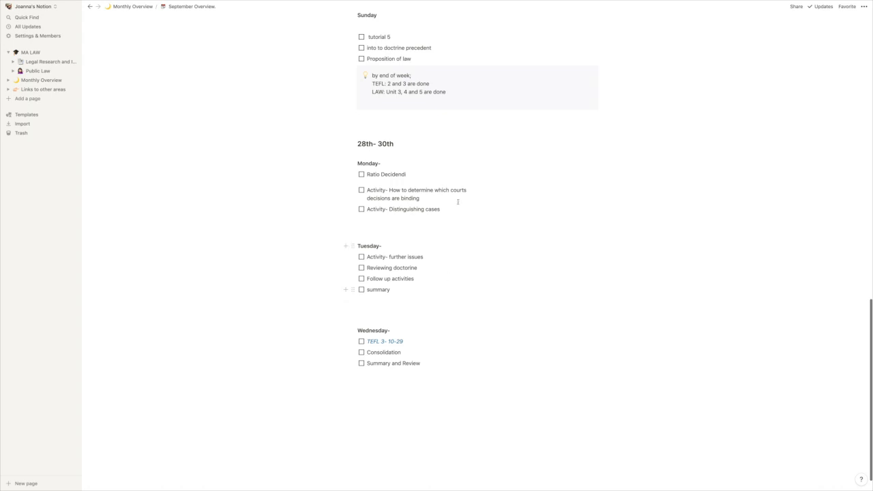
scroll(458, 216, "up", 9)
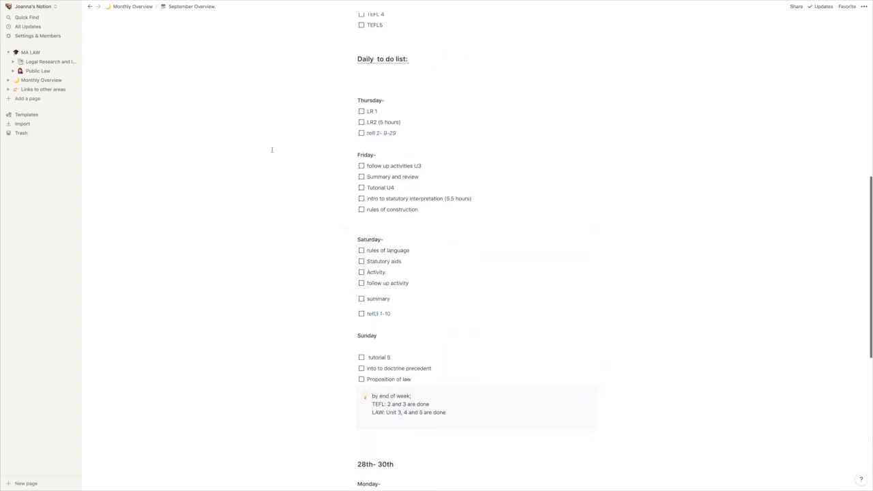
scroll(473, 251, "up", 12)
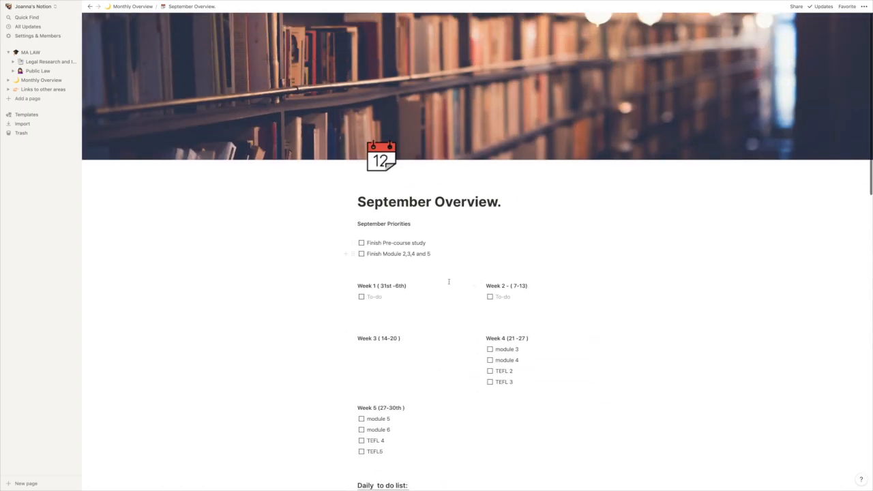
scroll(380, 293, "down", 9)
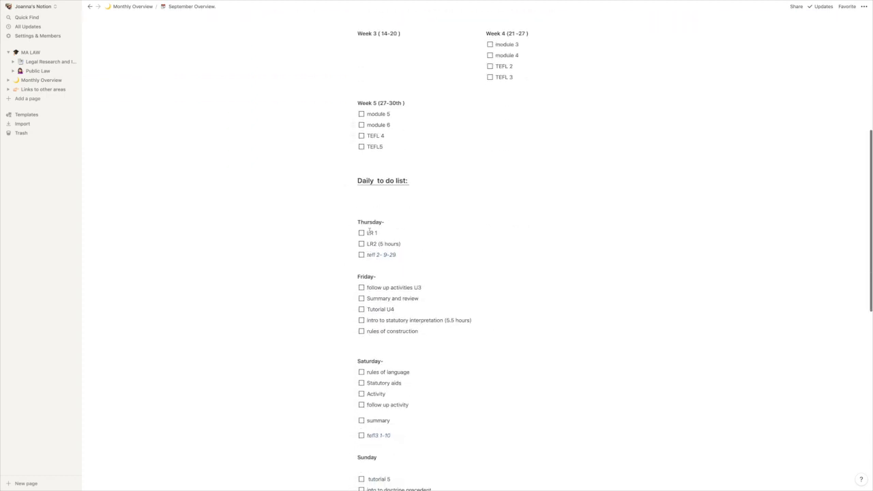
scroll(424, 480, "down", 2)
scroll(409, 350, "up", 10)
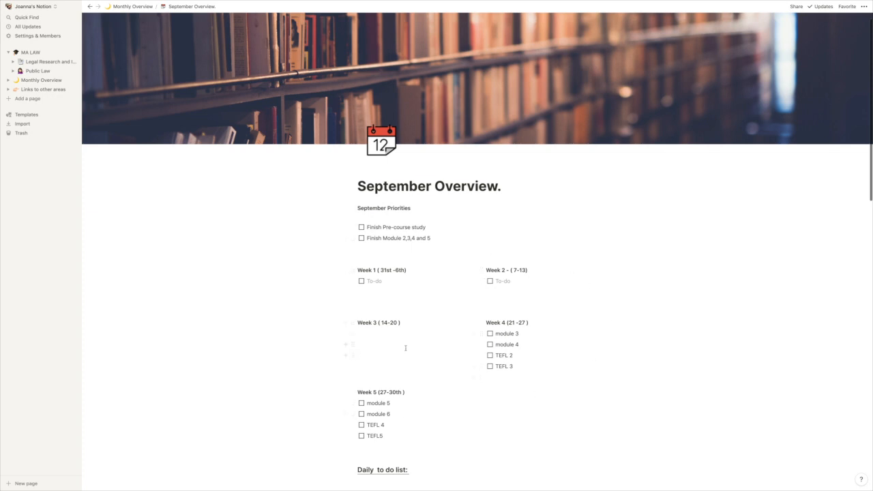
scroll(336, 286, "down", 8)
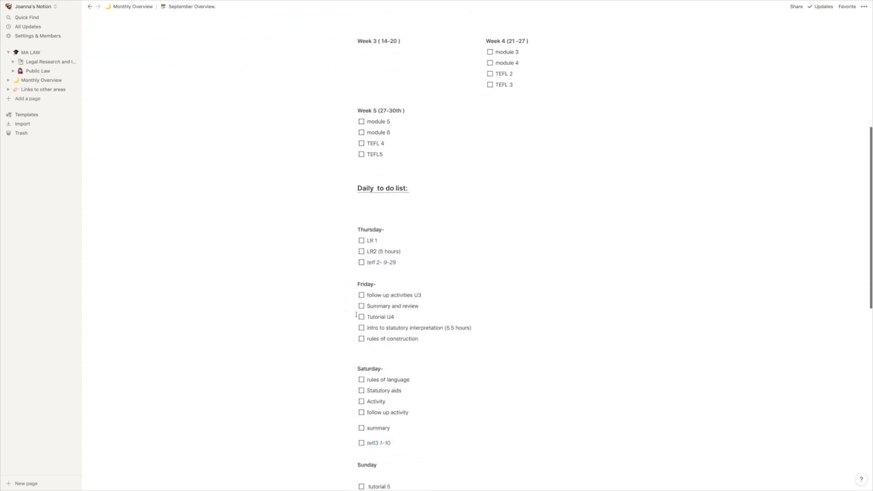
Step: View the Links to other areas page and the MA LAW page, and return to Monthly Overview
left_click(28, 80)
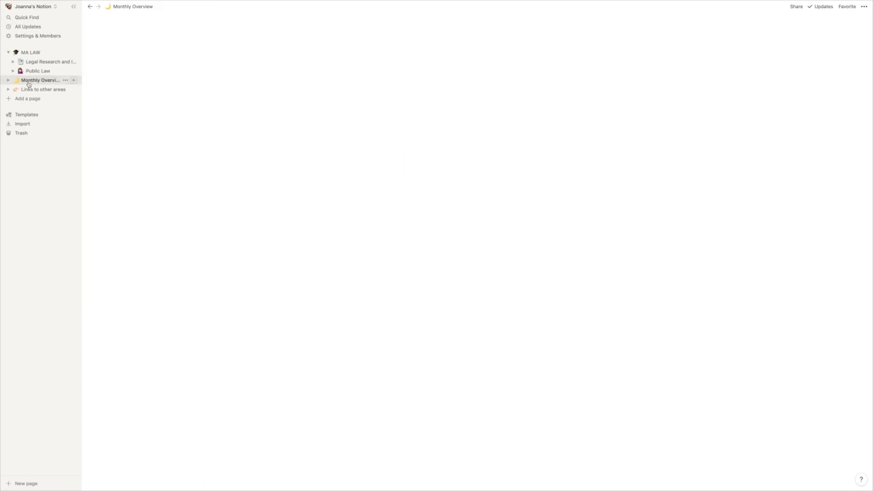
left_click(33, 90)
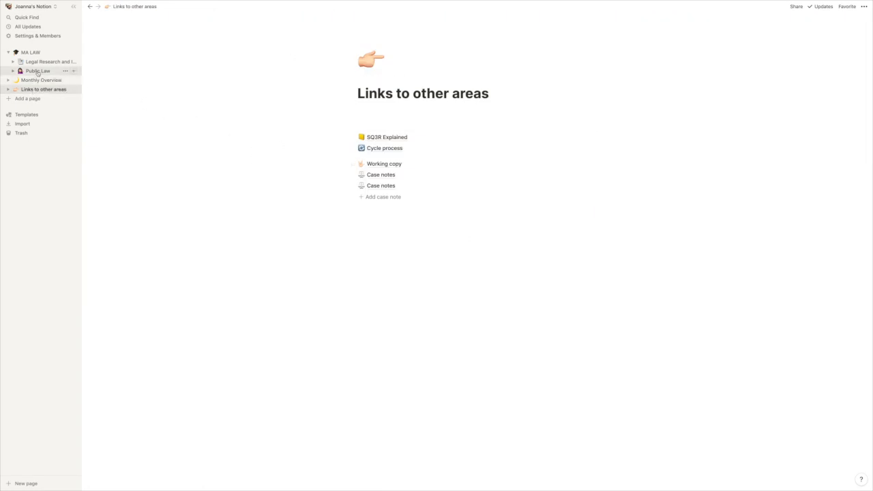
left_click(31, 53)
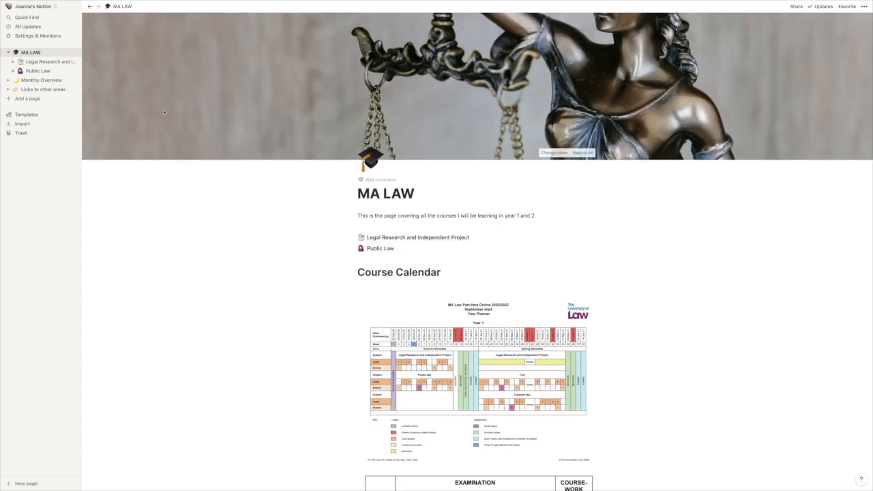
left_click(37, 80)
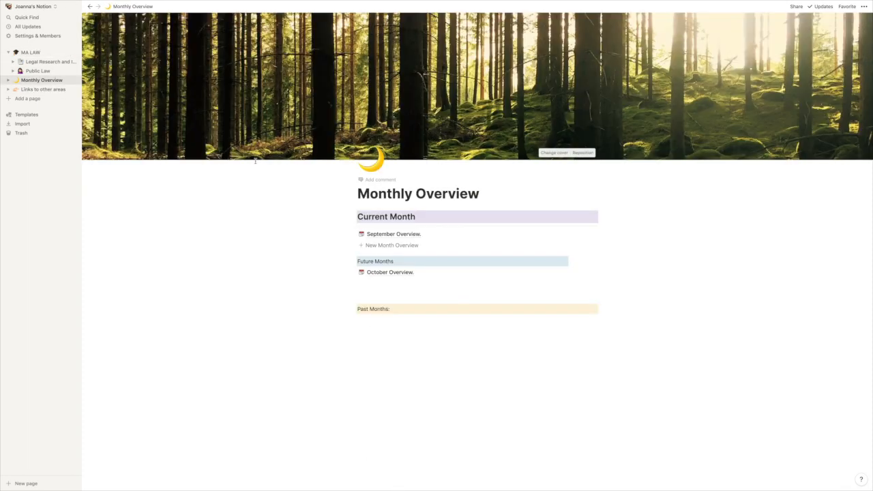